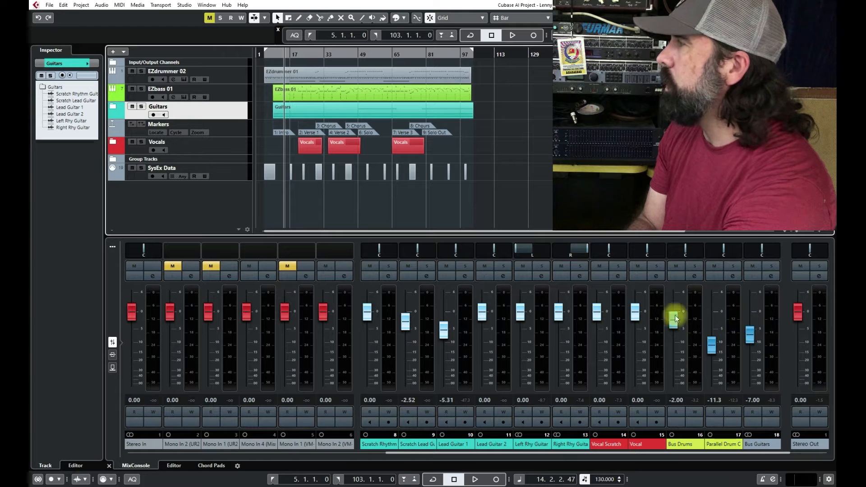
# Step: Play the mix in short passes to check the levels of the drum, parallel drum and guitar buses
pyautogui.press('space')
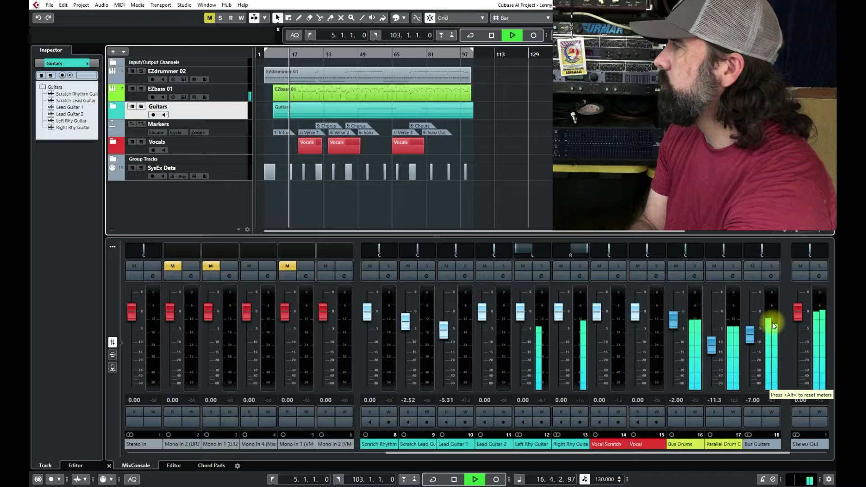
pyautogui.press('space')
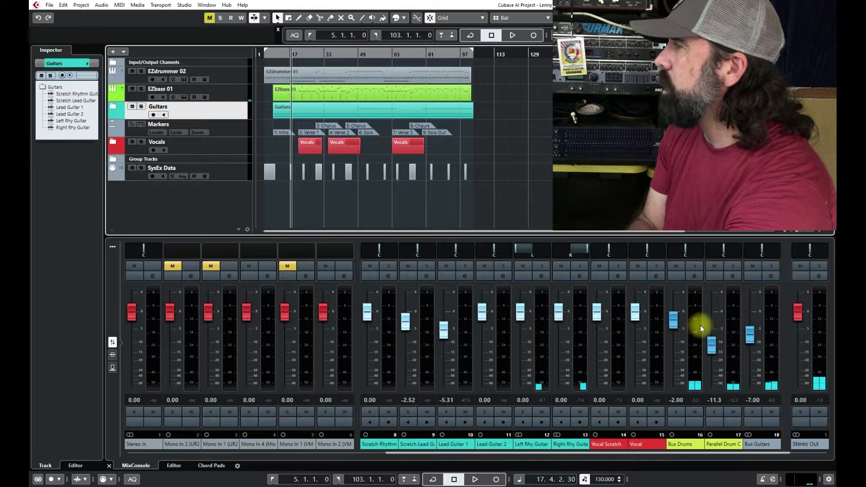
pyautogui.press('space')
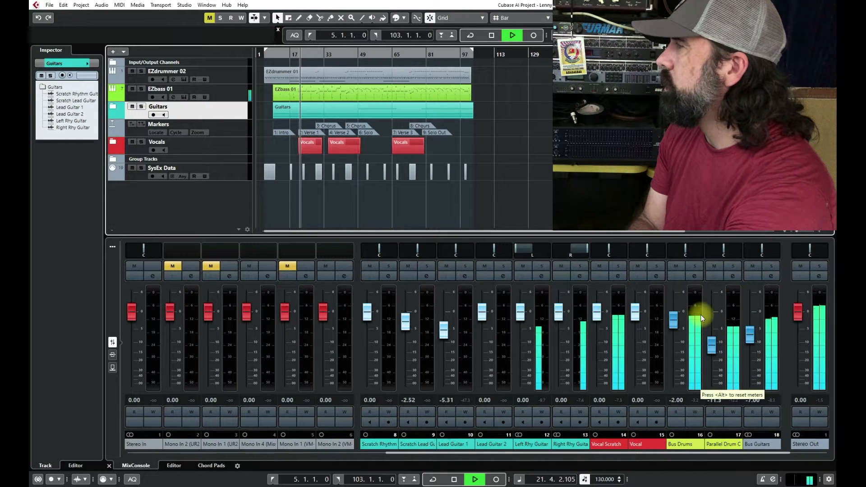
pyautogui.press('space')
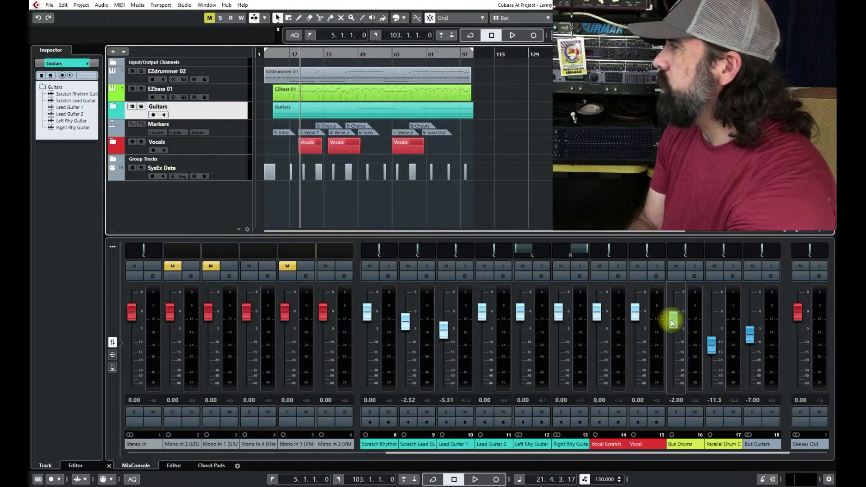
# Step: Set the Bus Drums fader to 0.00 and the Bus Guitars fader to -14.5, checking the balance during playback
pyautogui.moveTo(671, 323); pyautogui.dragTo(675, 324)
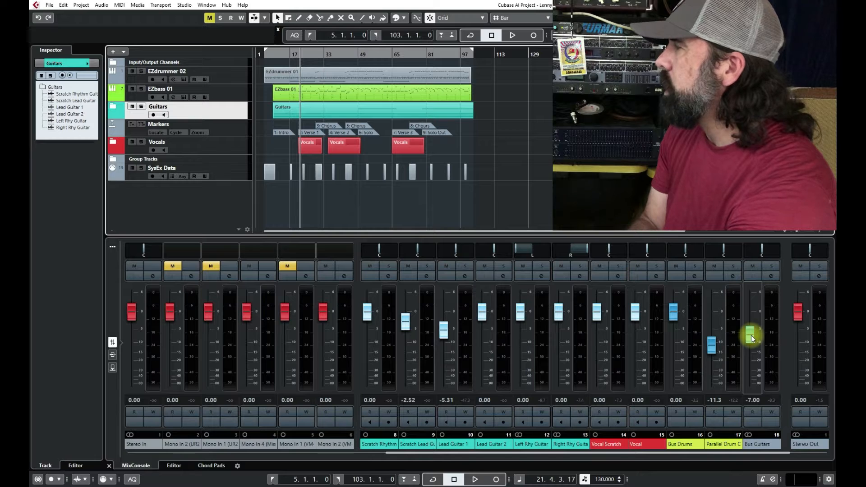
pyautogui.moveTo(751, 334); pyautogui.dragTo(751, 352)
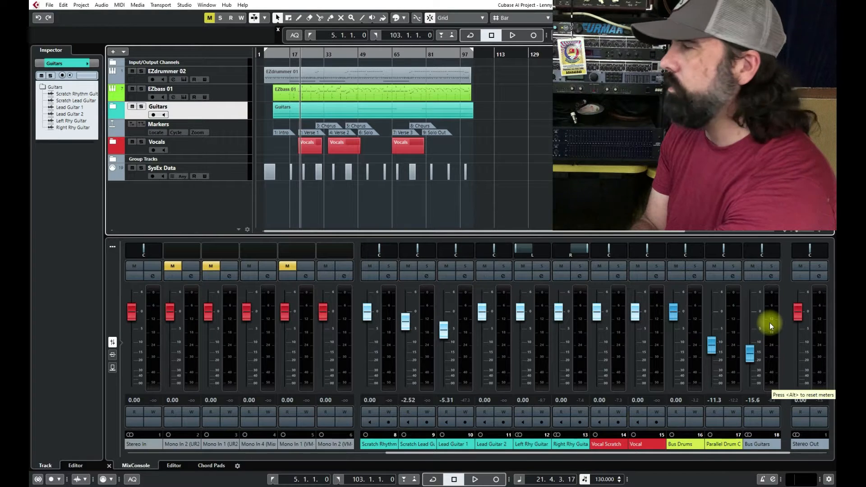
pyautogui.press('space')
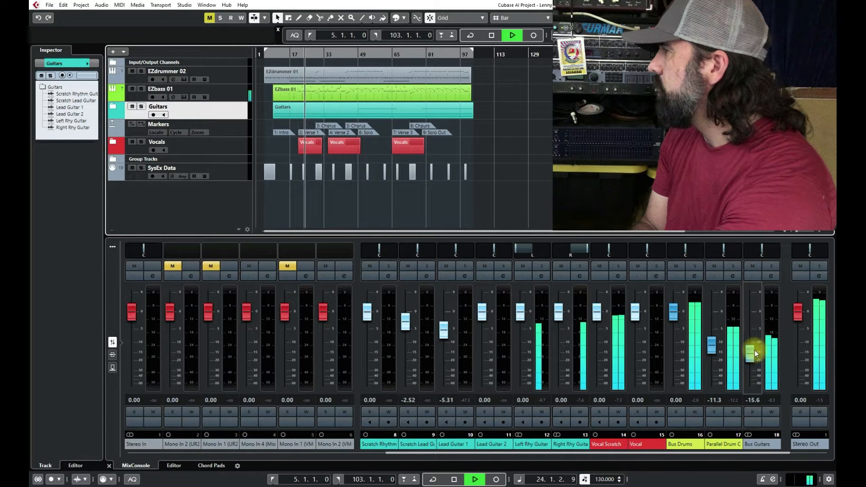
pyautogui.scroll(1, 756, 353)
pyautogui.scroll(1, 756, 354)
pyautogui.press('space')
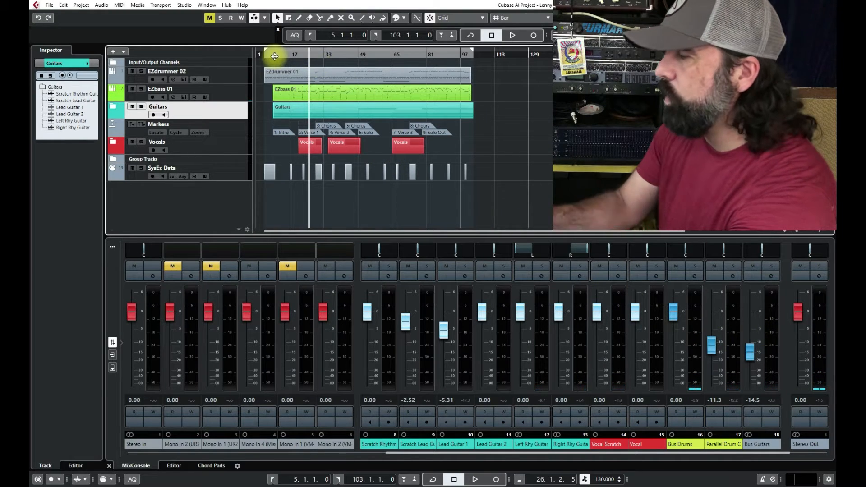
# Step: Return the playhead to bar 5 and play the intro to check the drum and guitar bus balance
pyautogui.press('KP_1')
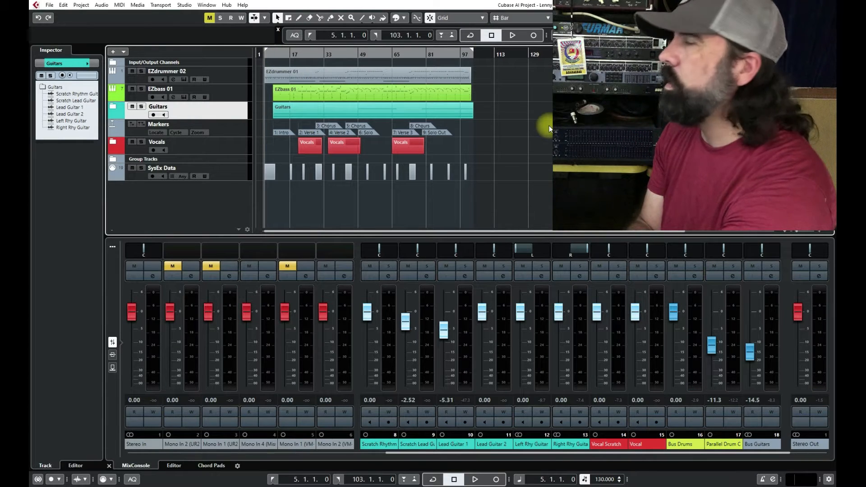
pyautogui.press('space')
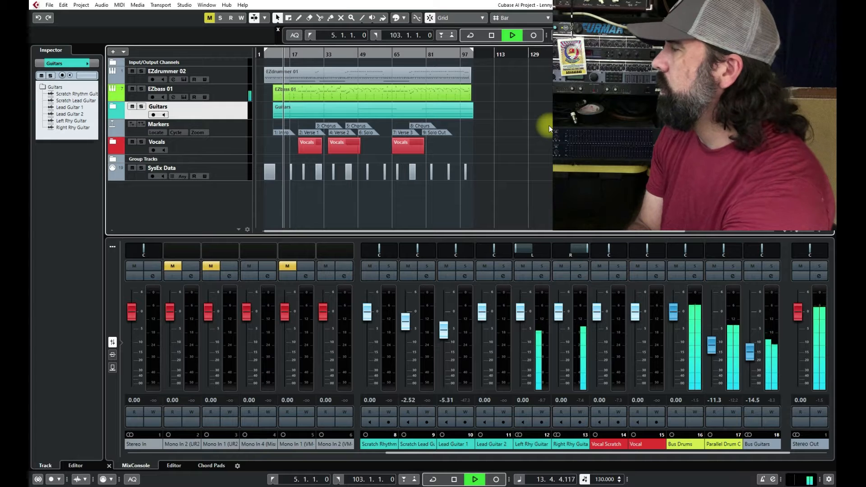
pyautogui.press('space')
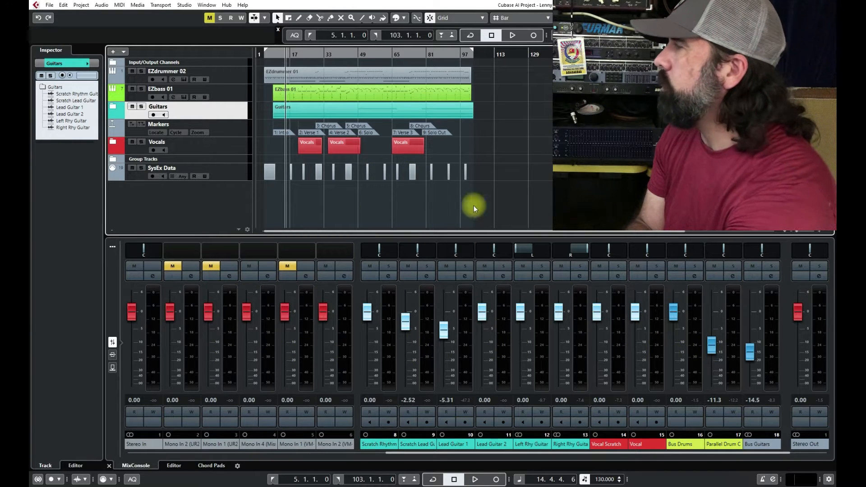
# Step: Raise the Parallel Drum C fader to -10.1 while the mix plays
pyautogui.press('space')
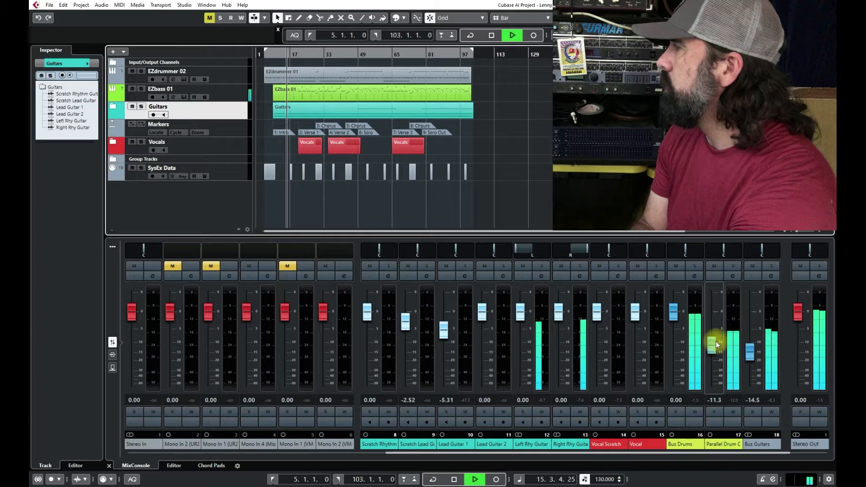
pyautogui.scroll(2, 716, 342)
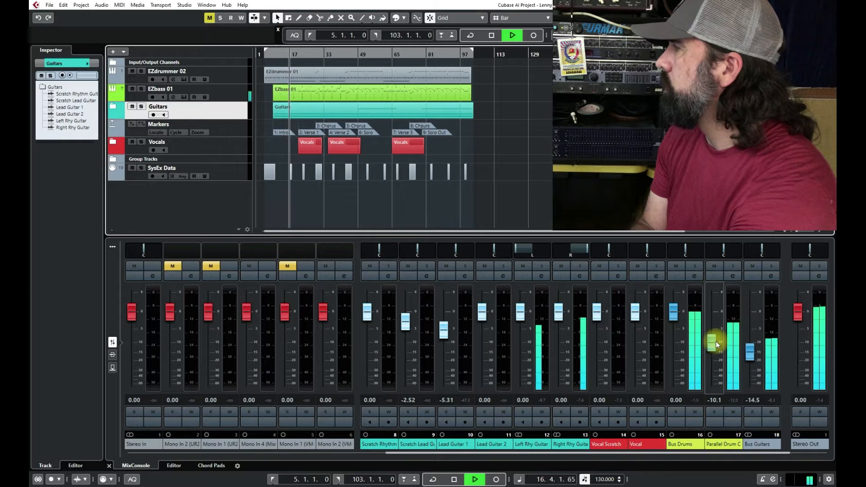
pyautogui.press('space')
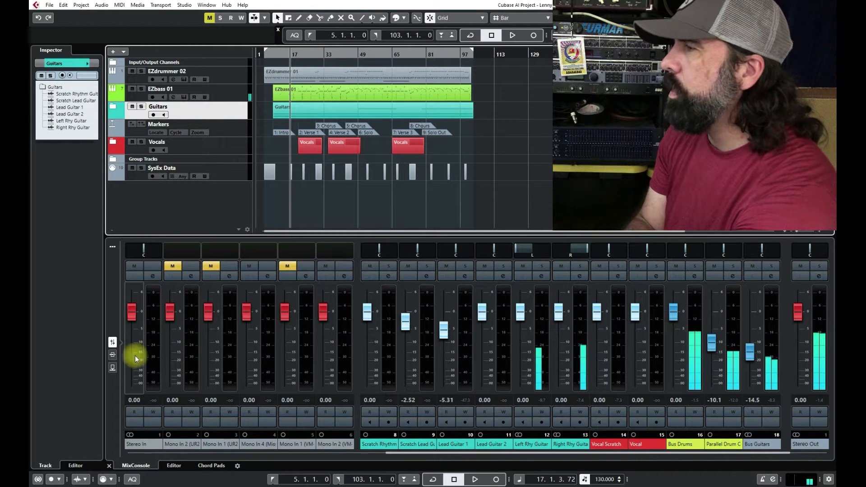
# Step: Set the output of the TR5 Black 76 compressor on the parallel drum channel to -9.0 dB while listening to playback
pyautogui.click(113, 355)
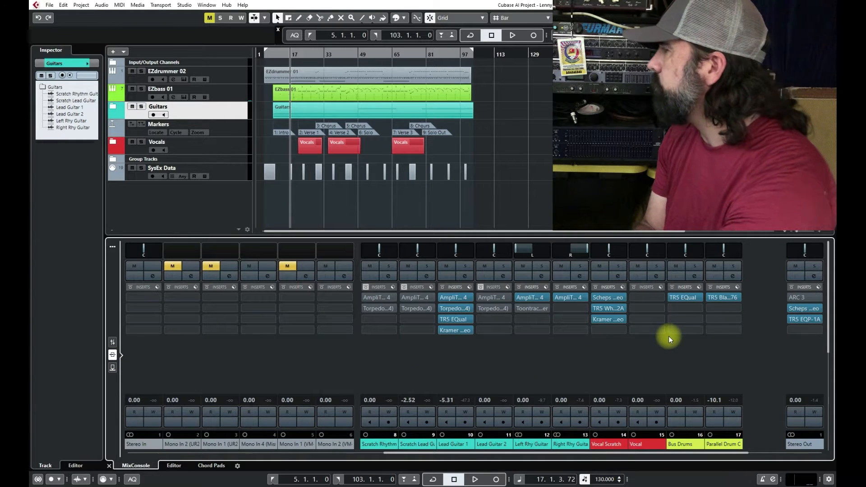
pyautogui.click(730, 296)
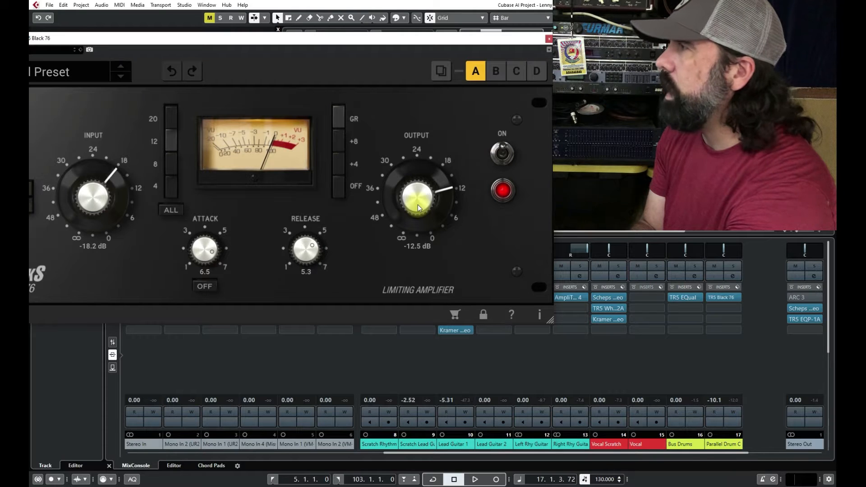
pyautogui.press('space')
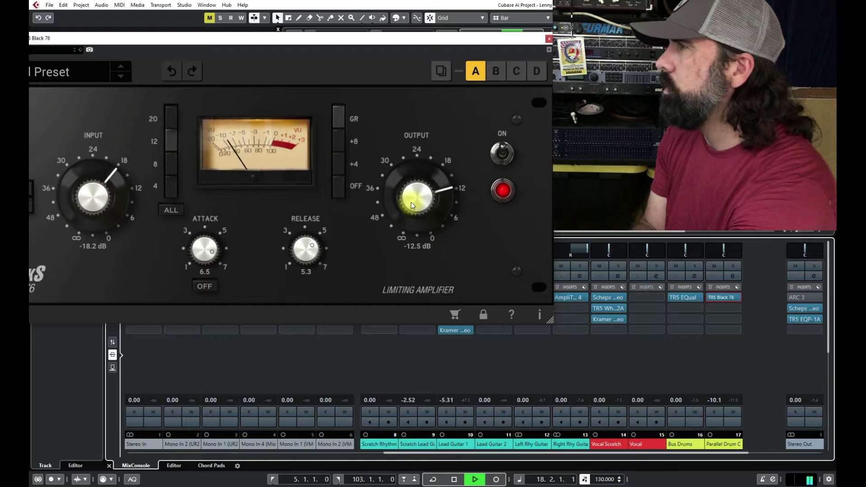
pyautogui.scroll(2, 410, 202)
pyautogui.scroll(2, 410, 202)
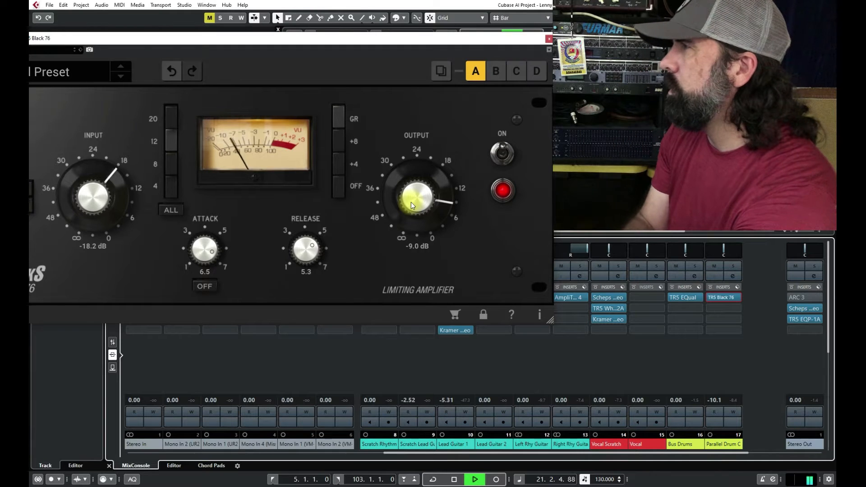
pyautogui.scroll(6, 411, 202)
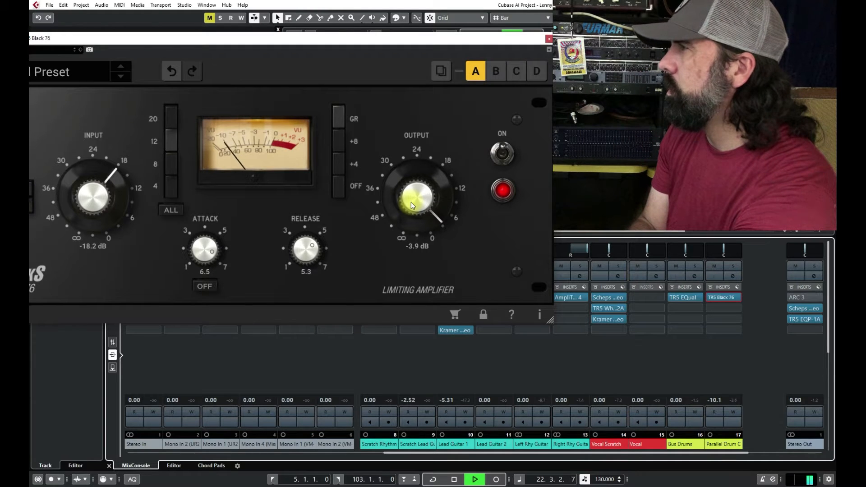
pyautogui.scroll(-2, 410, 203)
pyautogui.scroll(-4, 411, 202)
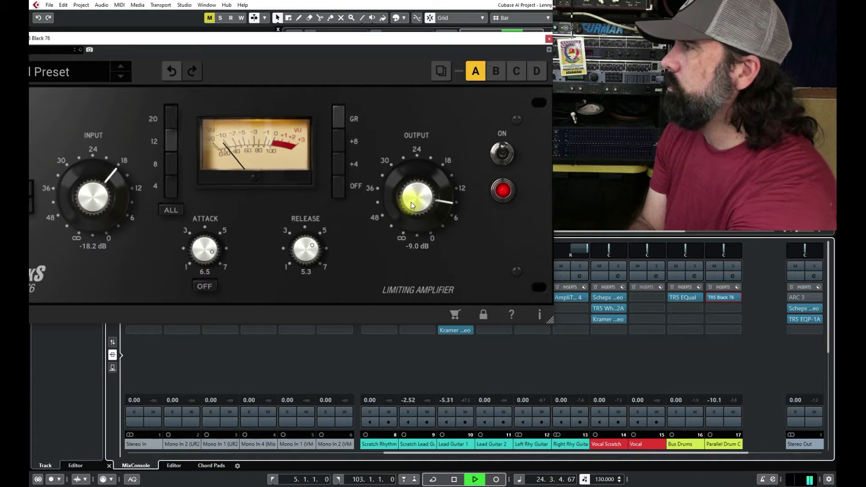
pyautogui.press('space')
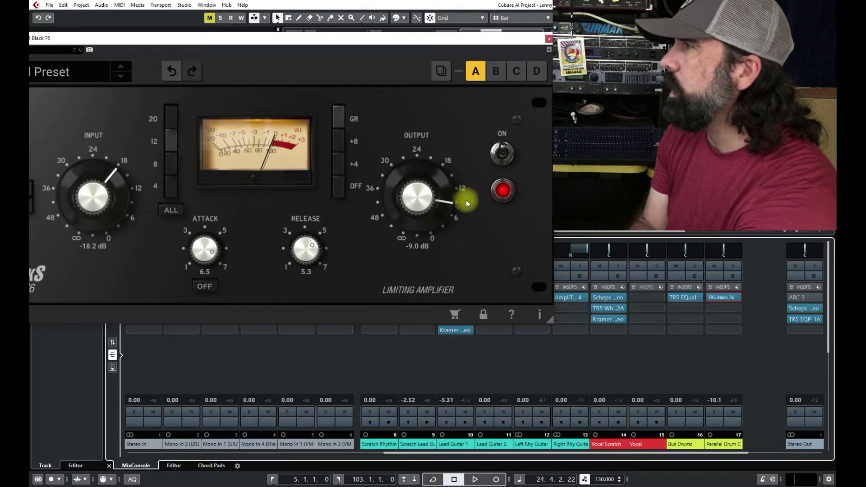
pyautogui.click(549, 38)
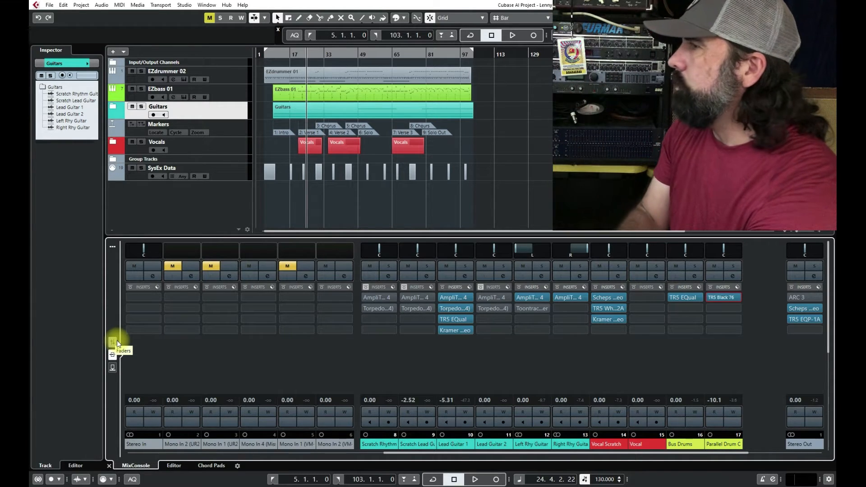
# Step: Compare the mix with the Stereo Out channel's Scheps Omni Channel plug-in bypassed and active during playback
pyautogui.click(809, 308)
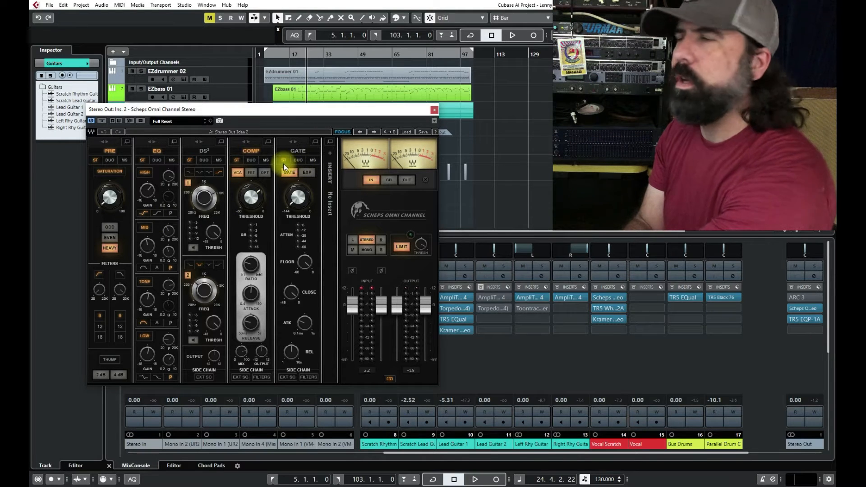
pyautogui.click(102, 120)
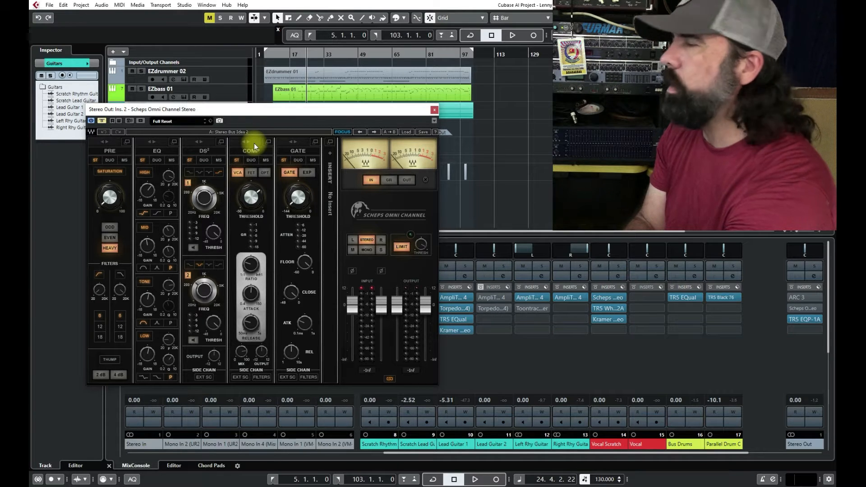
pyautogui.press('space')
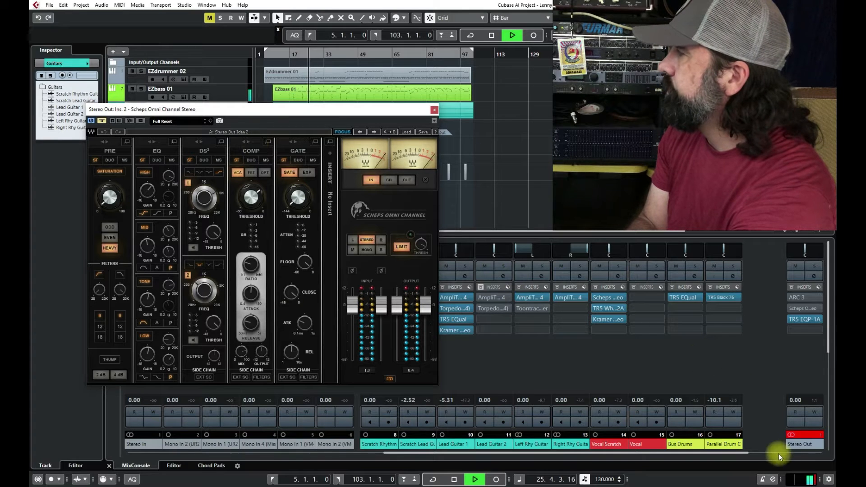
pyautogui.click(807, 436)
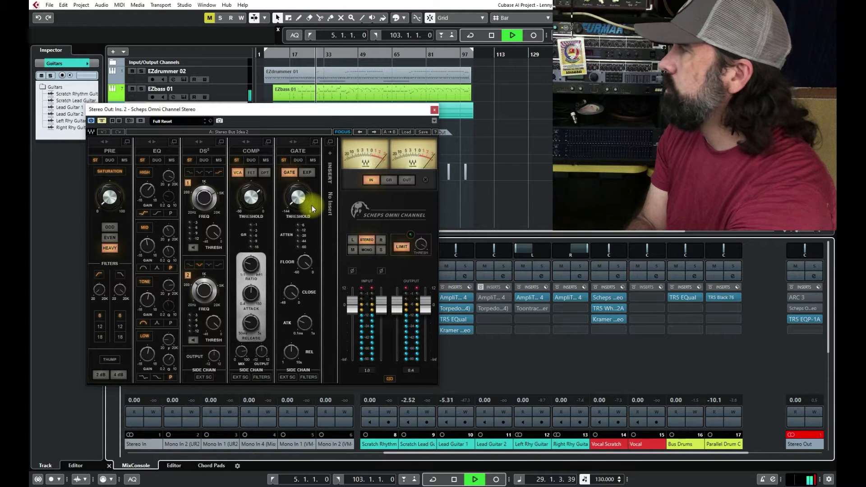
pyautogui.press('space')
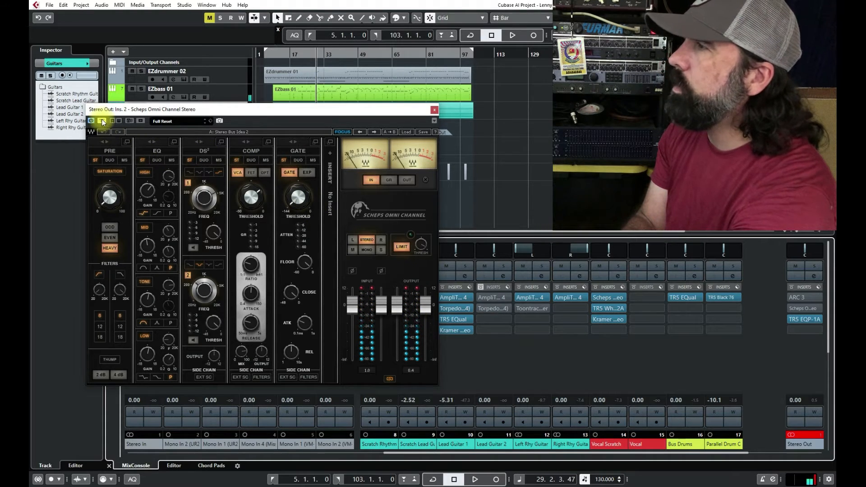
pyautogui.press('space')
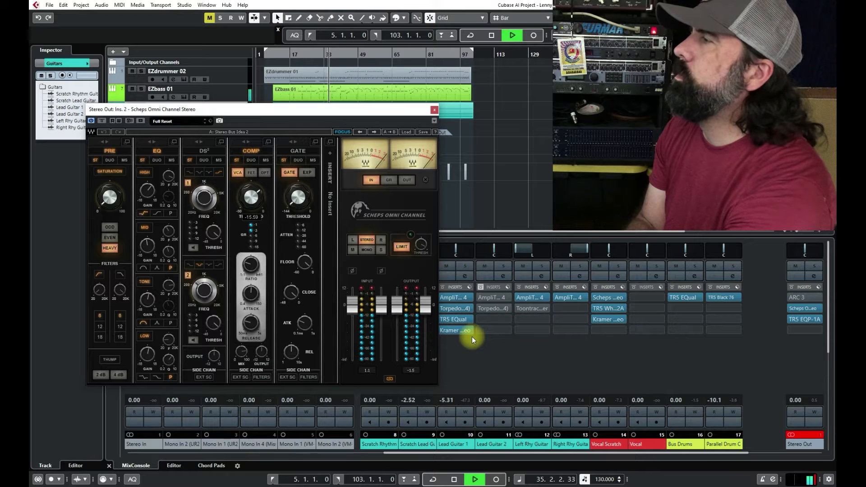
pyautogui.press('space')
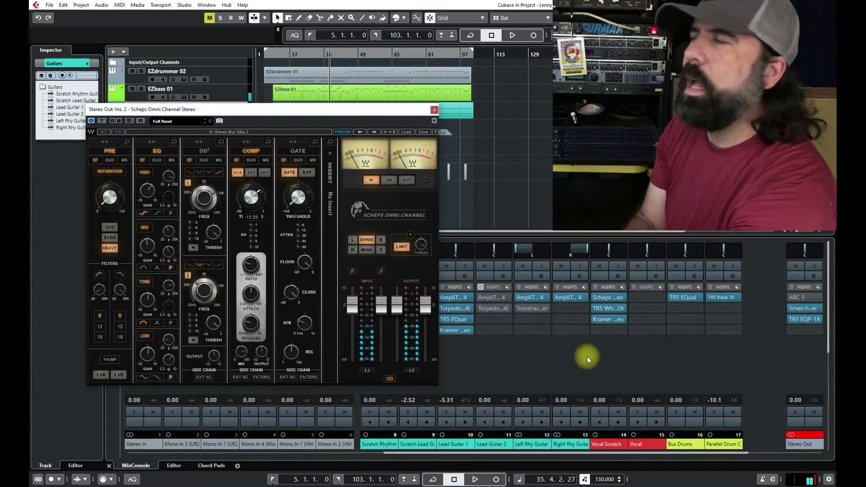
# Step: Set the high EQ gain in Scheps Omni Channel to 5.2 and reset the Stereo Out clip indicator
pyautogui.moveTo(152, 198); pyautogui.dragTo(151, 195)
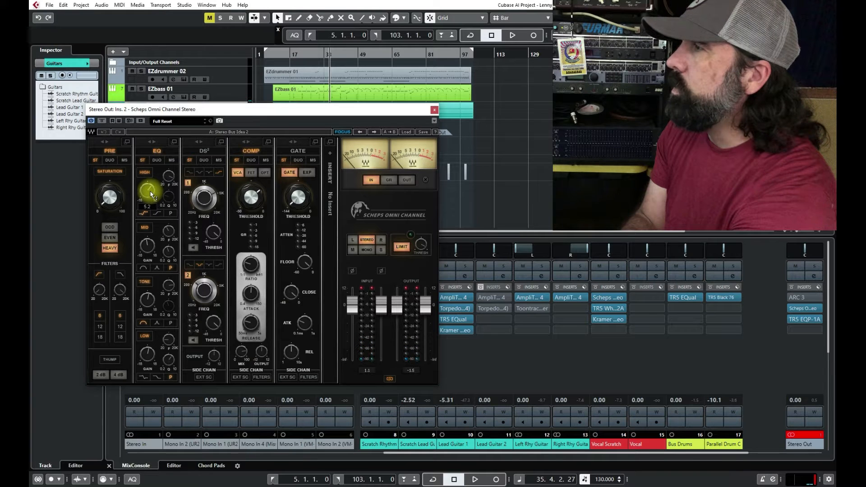
pyautogui.click(805, 434)
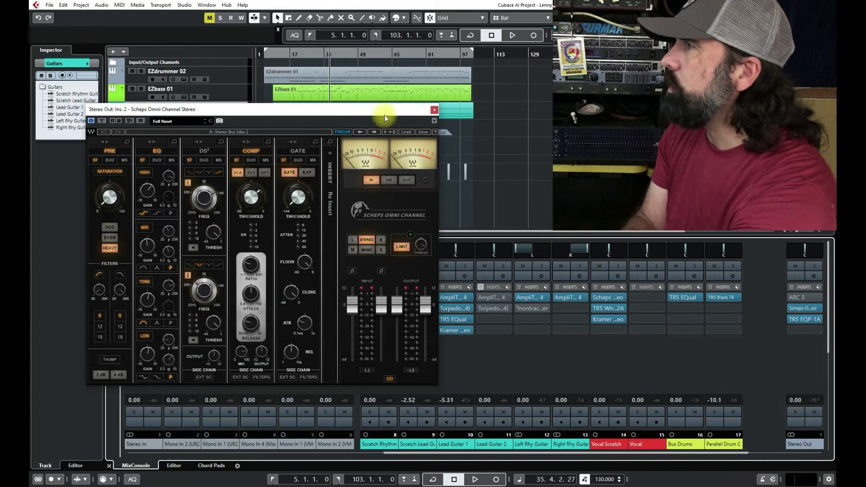
pyautogui.click(432, 109)
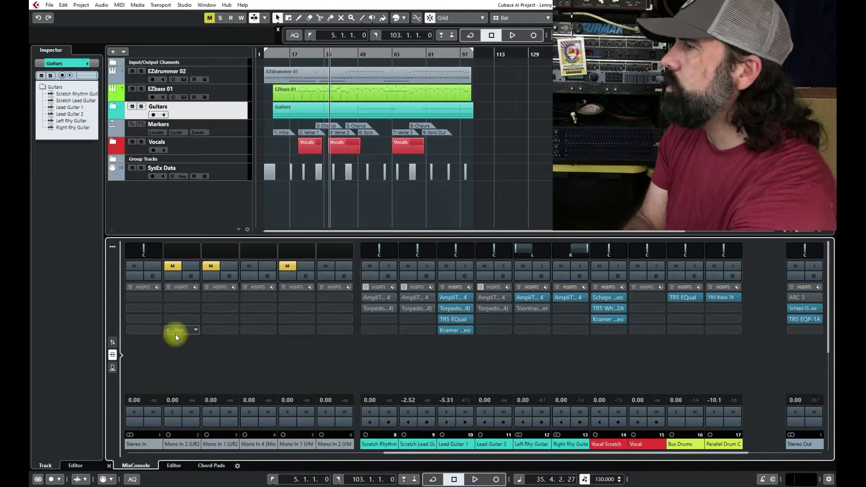
# Step: Lower the Parallel Drum C fader to -10.9 and the Vocal Scratch fader to -1.75, auditioning the mix
pyautogui.click(117, 342)
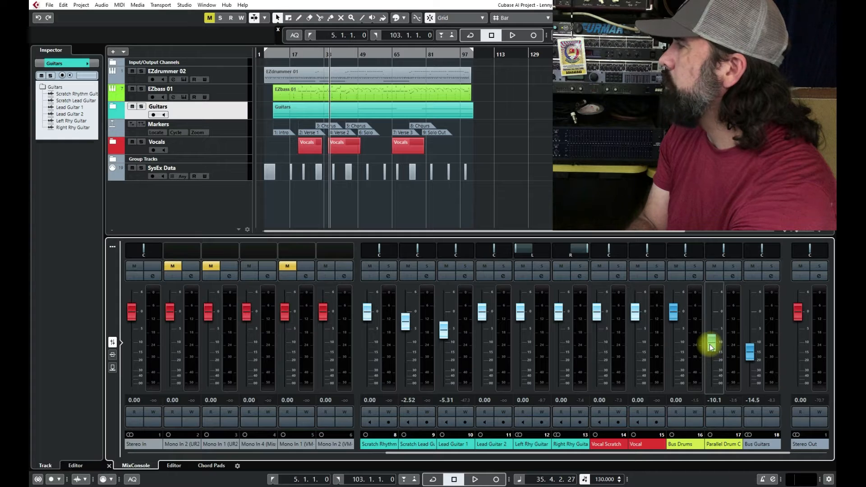
pyautogui.press('space')
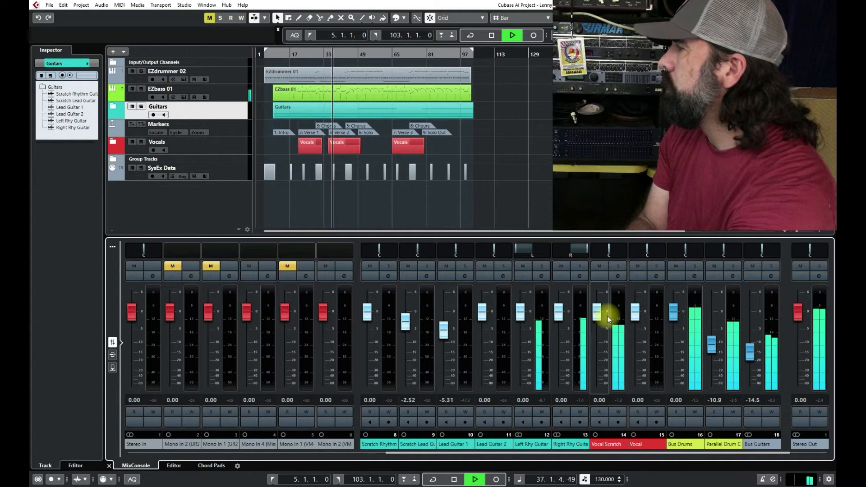
pyautogui.press('space')
pyautogui.moveTo(598, 311); pyautogui.dragTo(599, 317)
pyautogui.press('space')
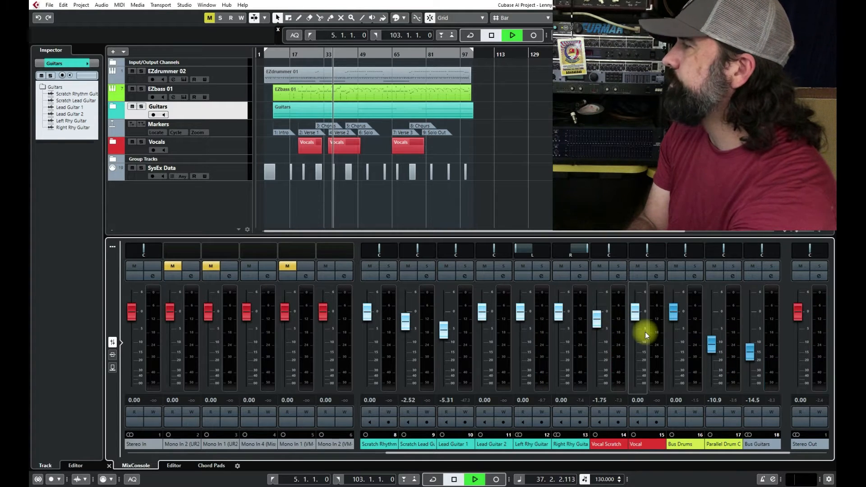
# Step: Lower the Vocal Scratch fader to -2.52 and the Parallel Drum C fader to -13.5 during playback
pyautogui.moveTo(597, 319); pyautogui.dragTo(598, 321)
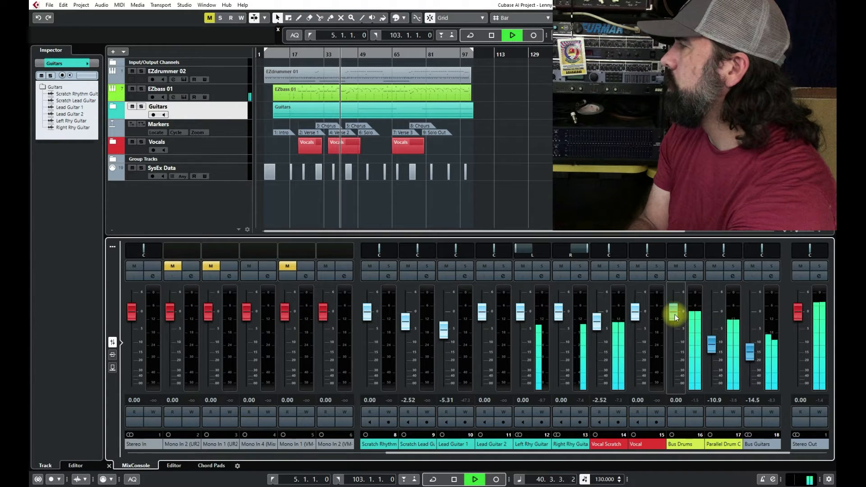
pyautogui.moveTo(719, 349); pyautogui.dragTo(711, 351)
pyautogui.press('space')
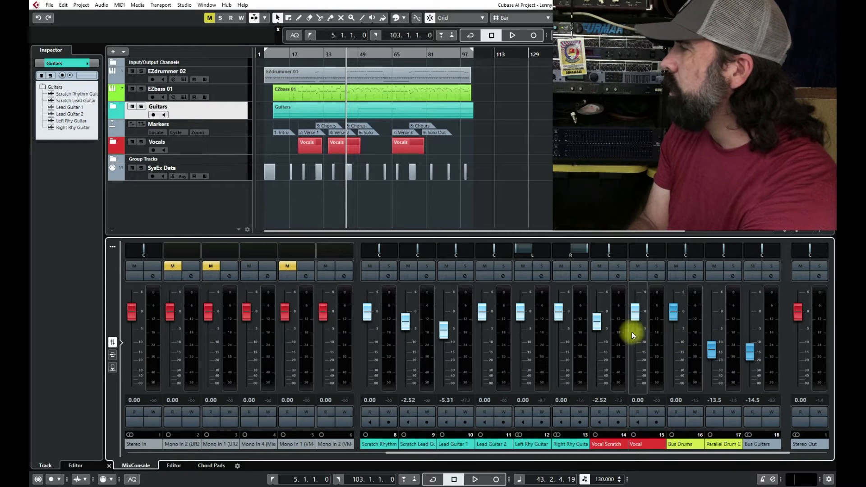
# Step: Open Scheps Omni Channel on the Stereo Out channel and examine its compressor's ratio, attack and release settings
pyautogui.click(113, 355)
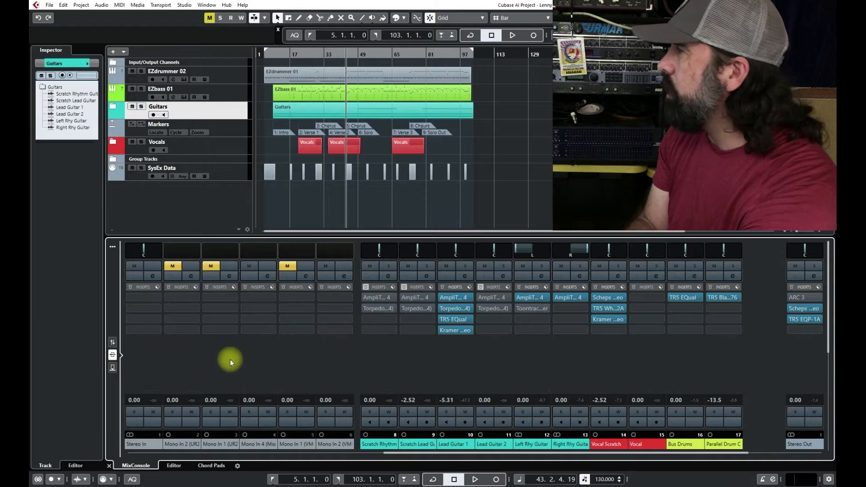
pyautogui.click(809, 308)
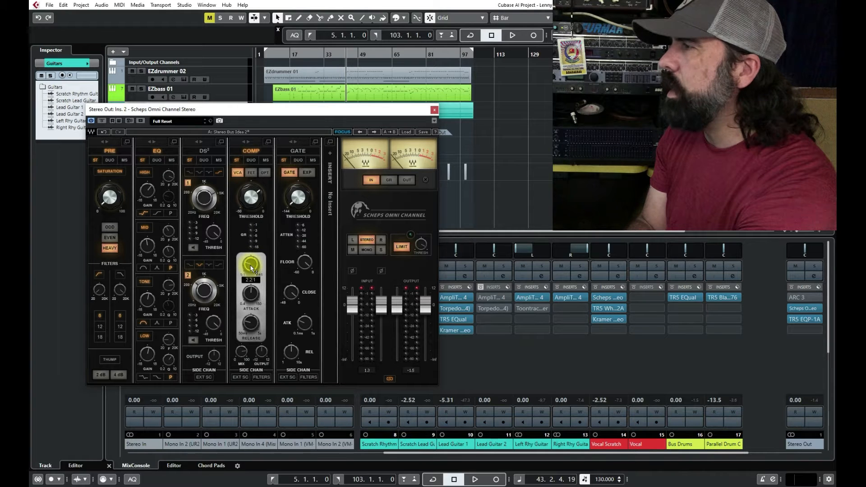
pyautogui.moveTo(251, 303)
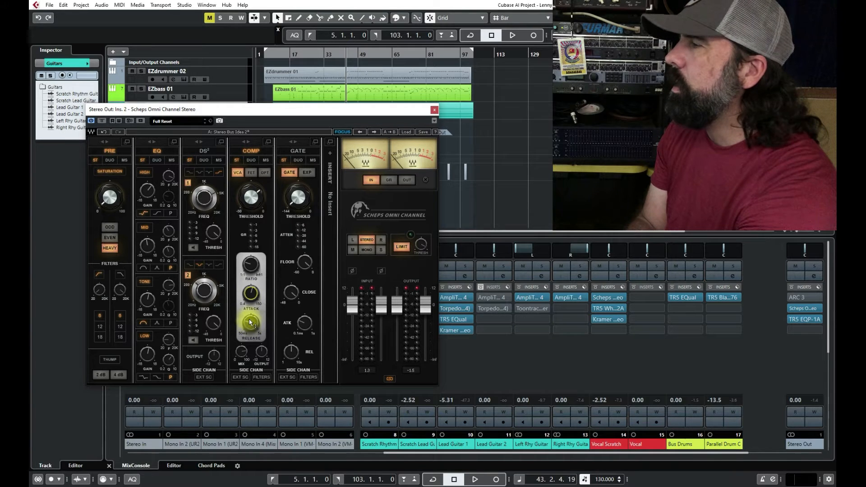
pyautogui.moveTo(250, 320)
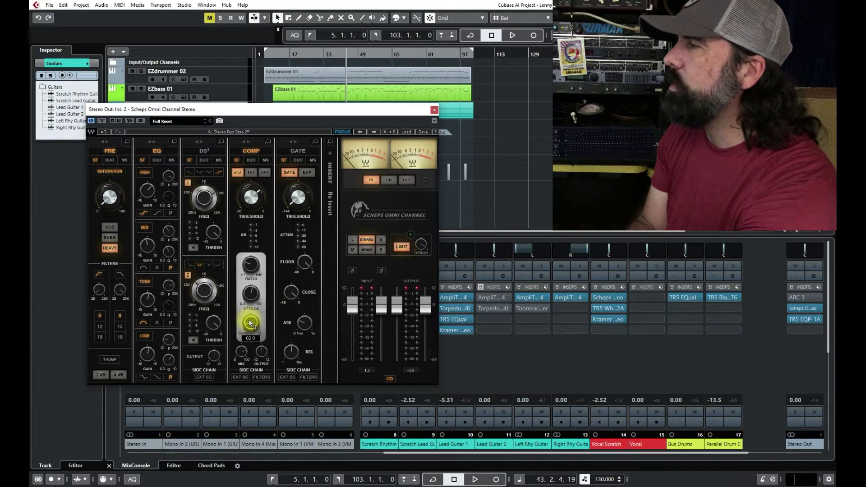
# Step: Compare the mix with the compressor section of Scheps Omni Channel switched off and on during playback
pyautogui.moveTo(252, 272)
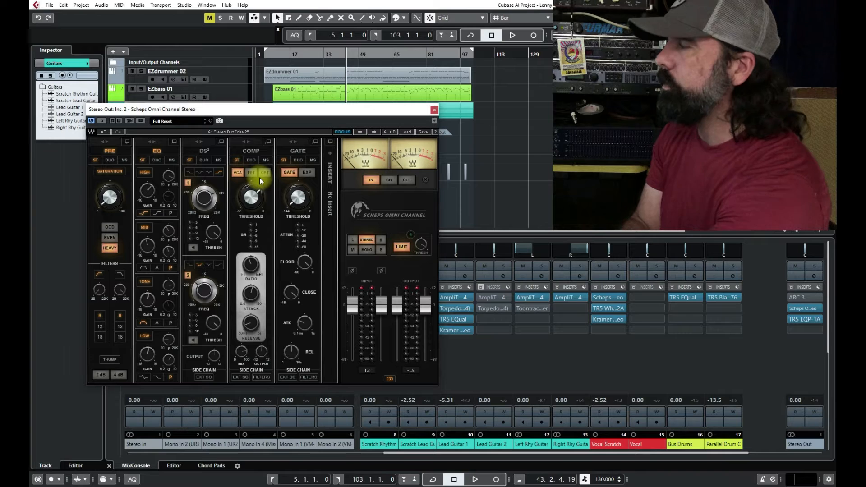
pyautogui.press('space')
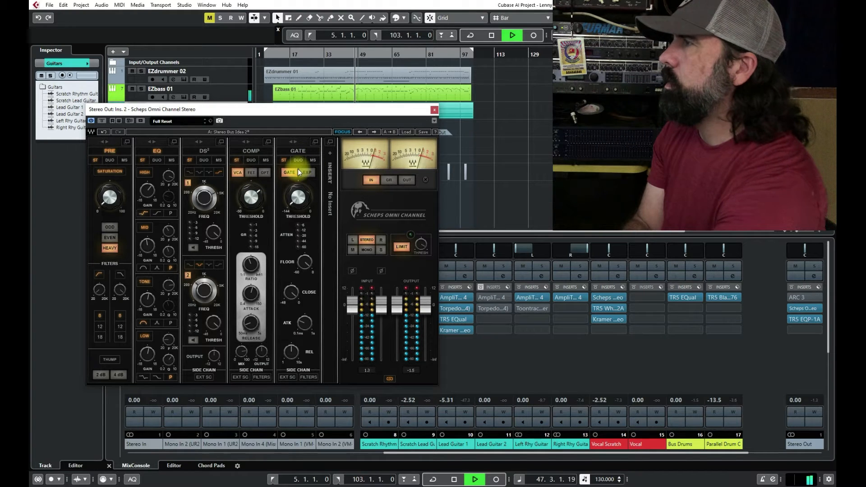
pyautogui.press('space')
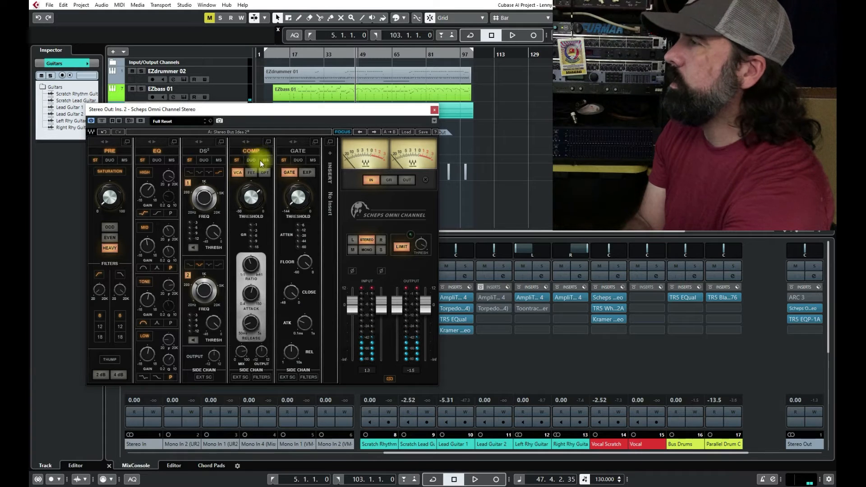
pyautogui.press('space')
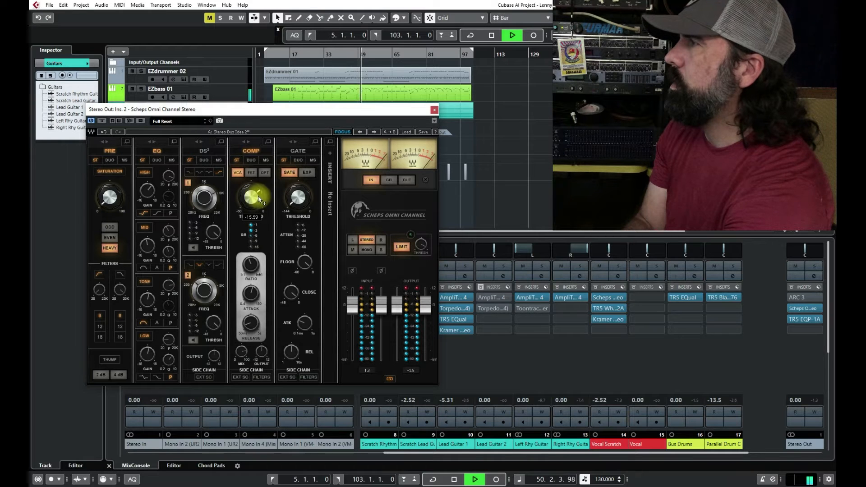
# Step: Lower the Lead Guitar 1 fader to -8.69 during playback
pyautogui.moveTo(347, 110); pyautogui.dragTo(564, 93)
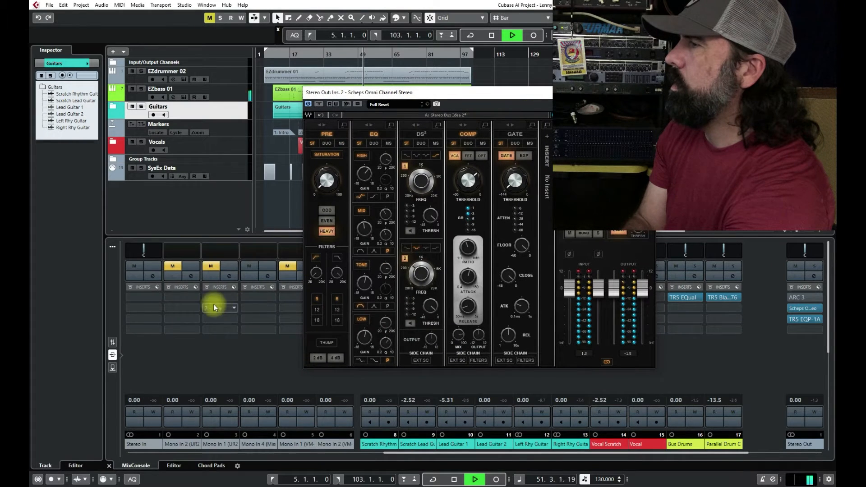
pyautogui.click(112, 342)
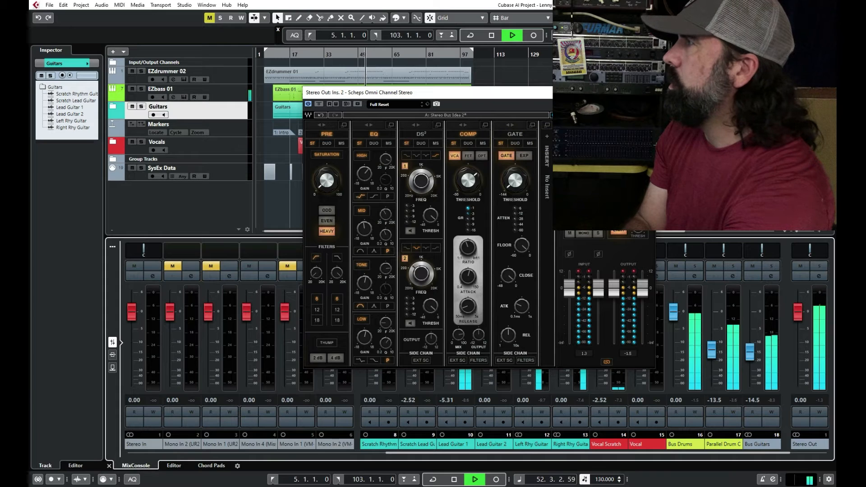
pyautogui.click(646, 93)
pyautogui.moveTo(444, 331); pyautogui.dragTo(445, 343)
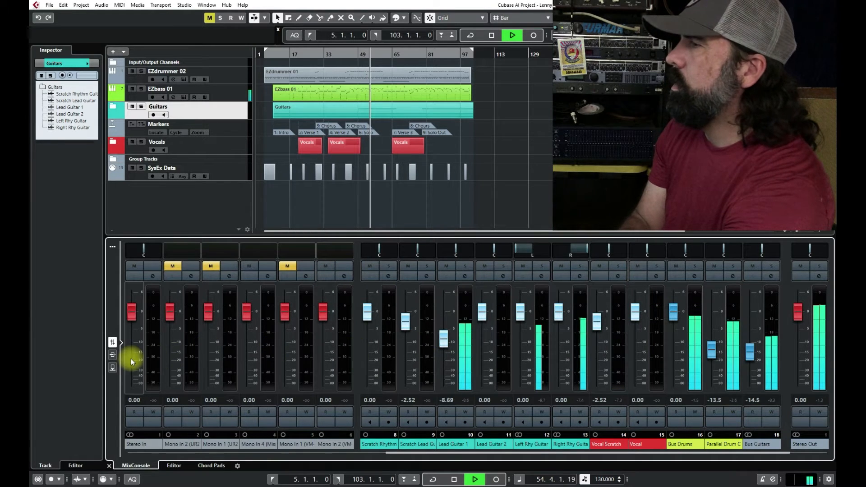
pyautogui.click(112, 356)
pyautogui.press('space')
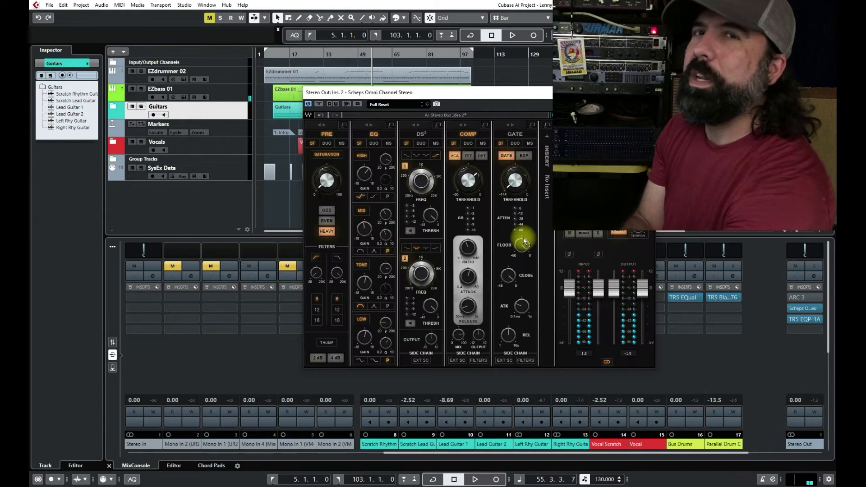
# Step: Try the FET compressor type in Scheps Omni Channel on Stereo Out and audition the mix
pyautogui.moveTo(548, 93); pyautogui.dragTo(442, 75)
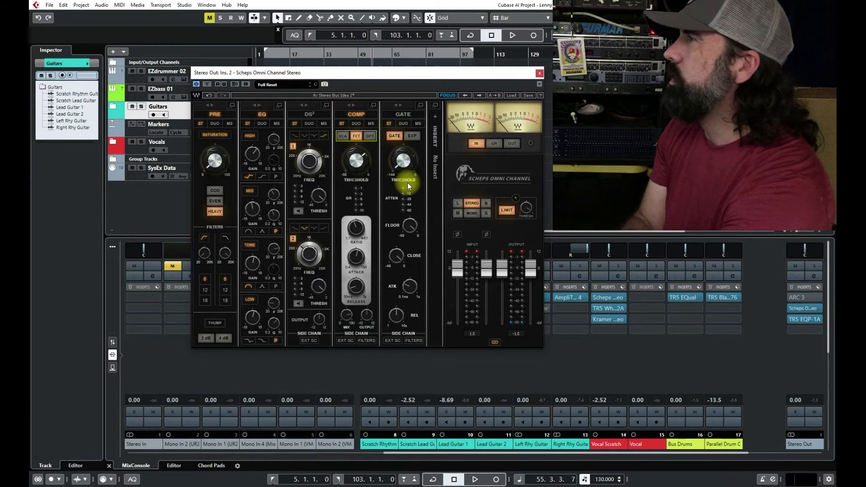
pyautogui.press('space')
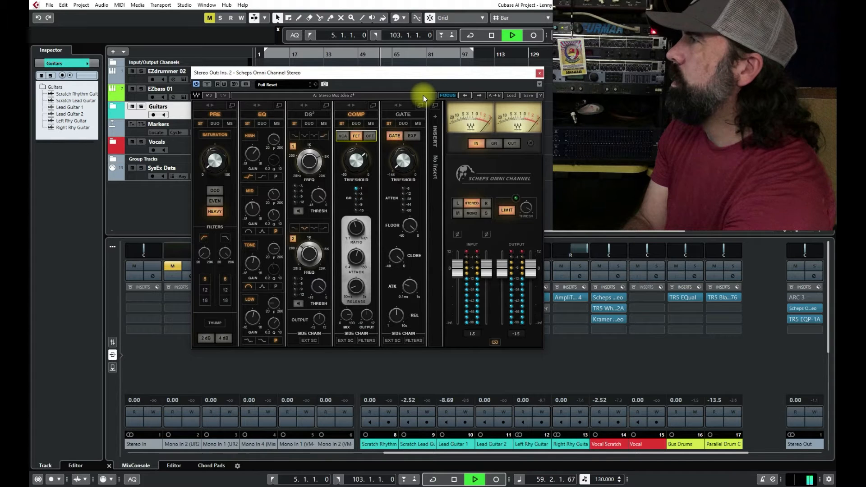
pyautogui.press('space')
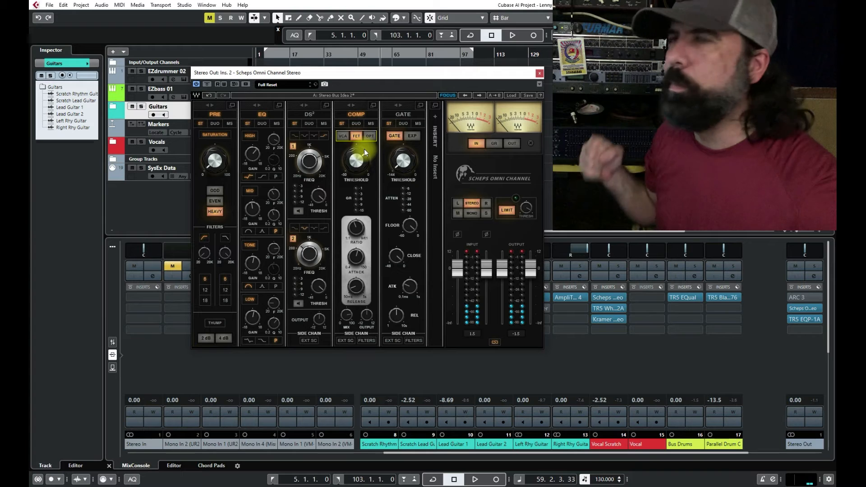
# Step: Solo the Bus Drums channel, keeping the Scheps Omni Channel window clear of the channel faders
pyautogui.moveTo(522, 73); pyautogui.dragTo(439, 55)
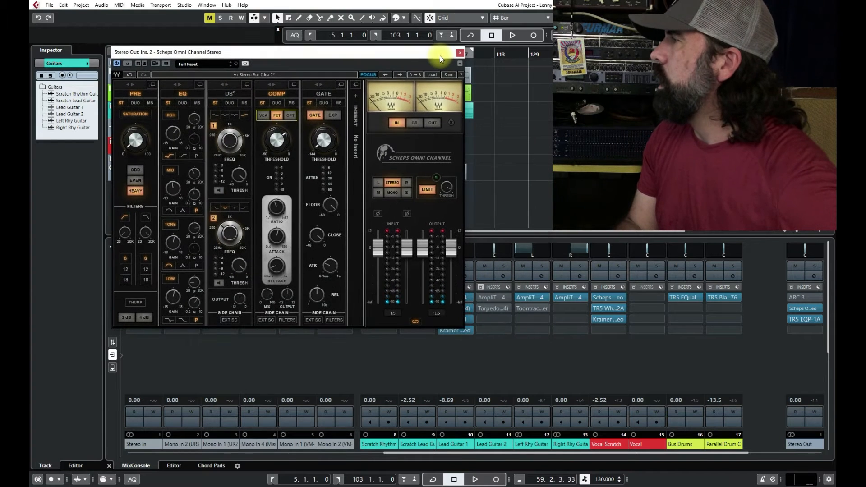
pyautogui.click(117, 343)
pyautogui.moveTo(412, 53); pyautogui.dragTo(334, 69)
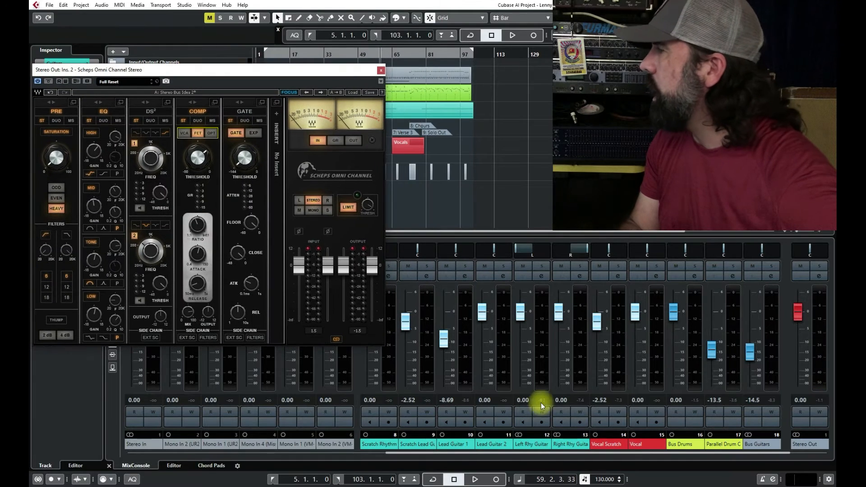
pyautogui.click(697, 268)
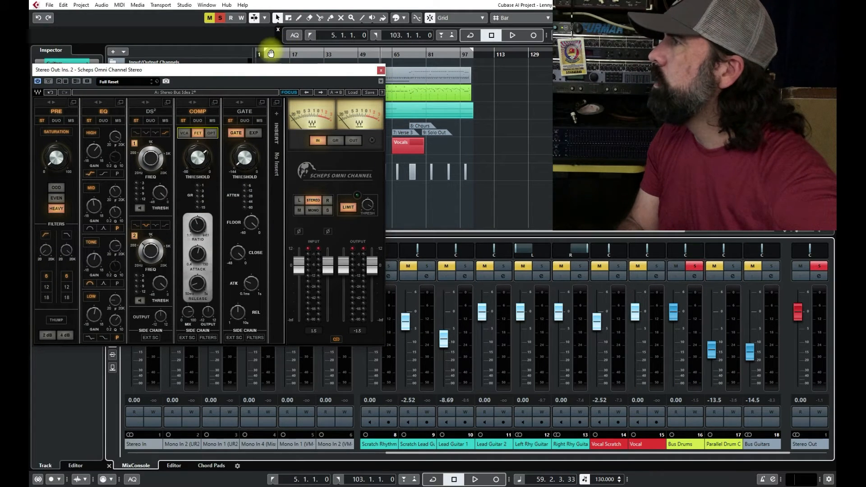
# Step: Set the cycle range to bars 49 to 65, return to its start and enable looped playback
pyautogui.moveTo(267, 51)
pyautogui.mouseDown()
pyautogui.moveTo(458, 52)
pyautogui.moveTo(393, 61)
pyautogui.mouseUp()
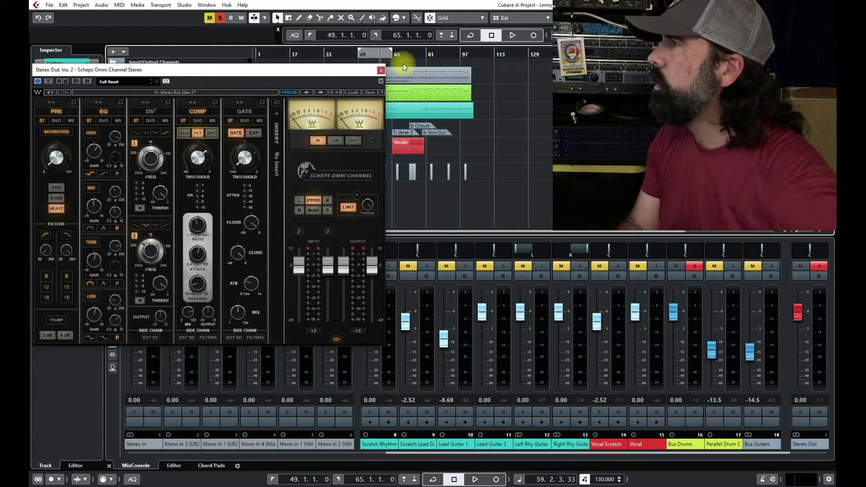
pyautogui.press('KP_1')
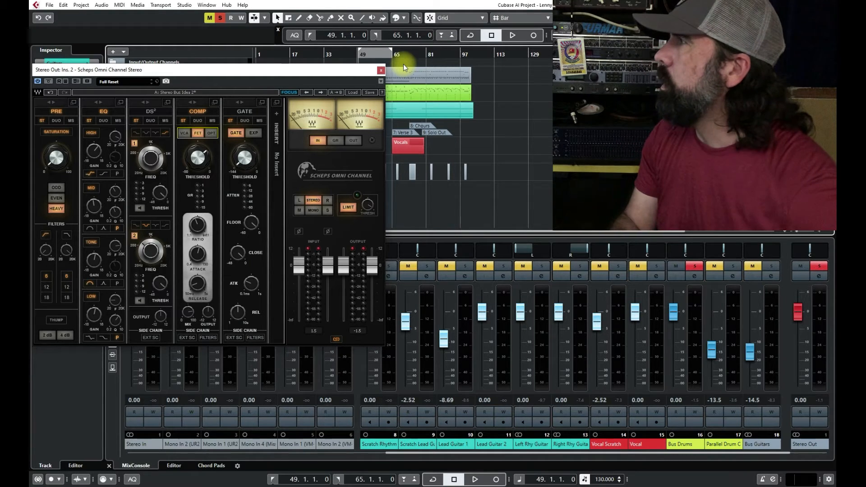
pyautogui.press('KP_Divide')
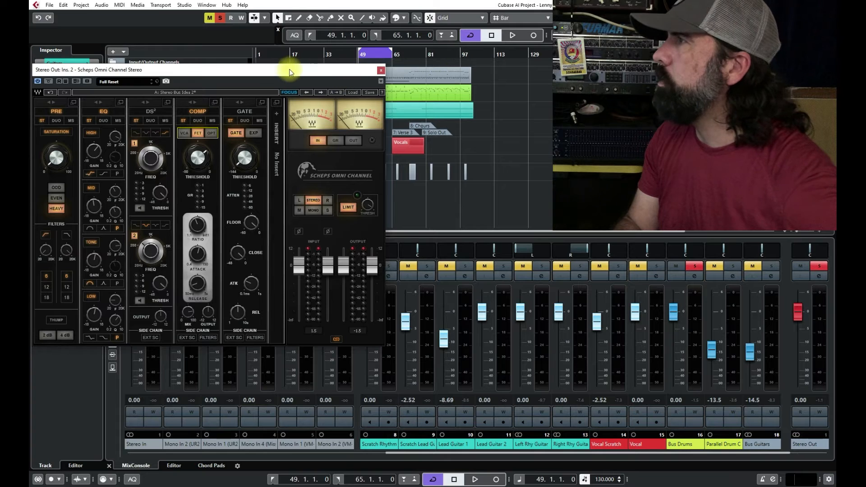
# Step: Compare the soloed drums through the VCA and FET compressor types of Scheps Omni Channel during looped playback
pyautogui.moveTo(289, 69); pyautogui.dragTo(368, 88)
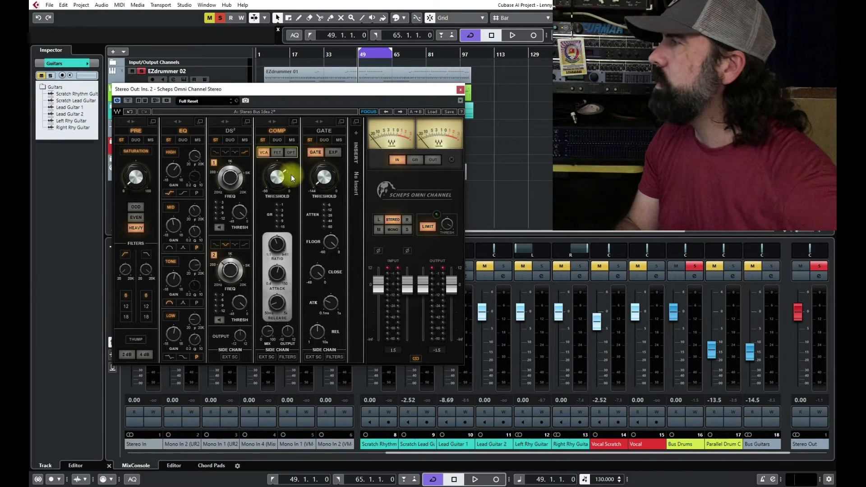
pyautogui.press('space')
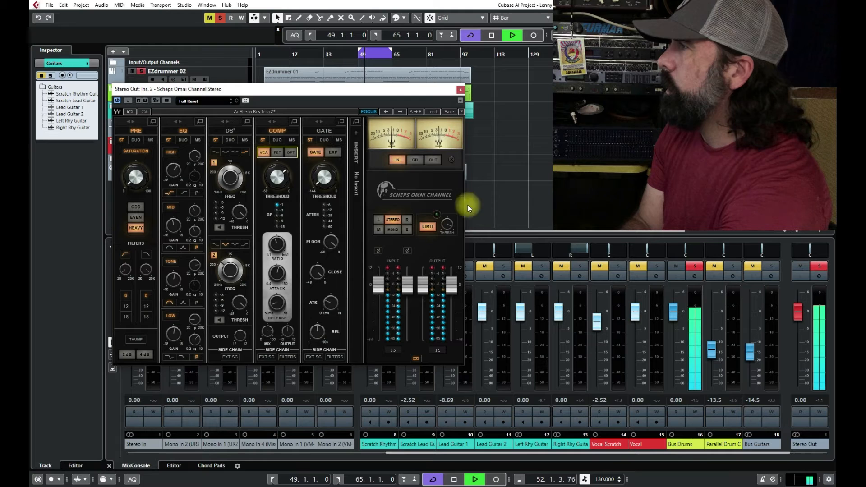
pyautogui.press('space')
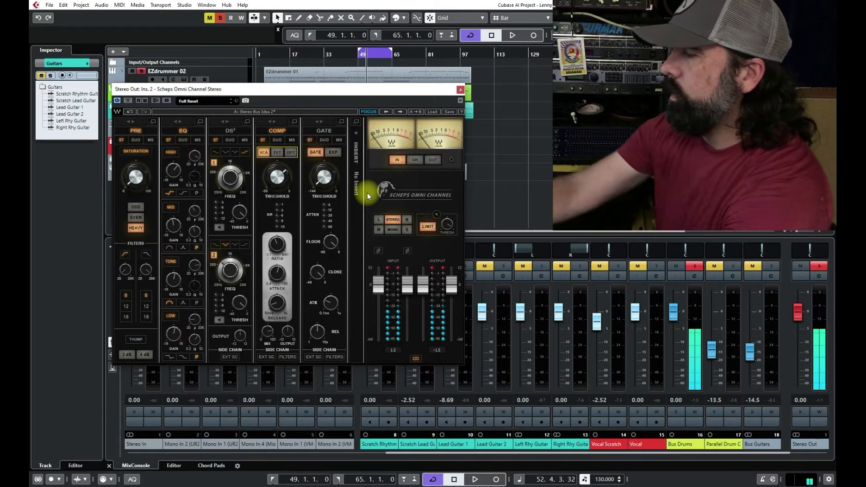
pyautogui.click(277, 153)
pyautogui.moveTo(274, 178)
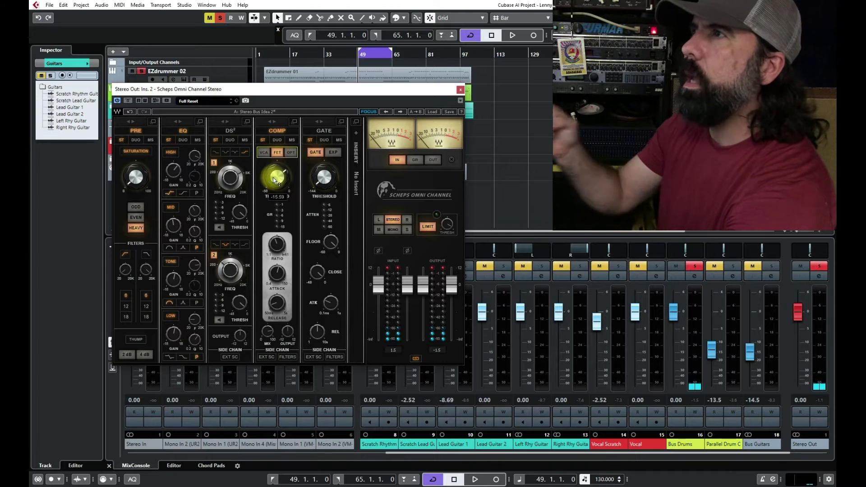
pyautogui.press('space')
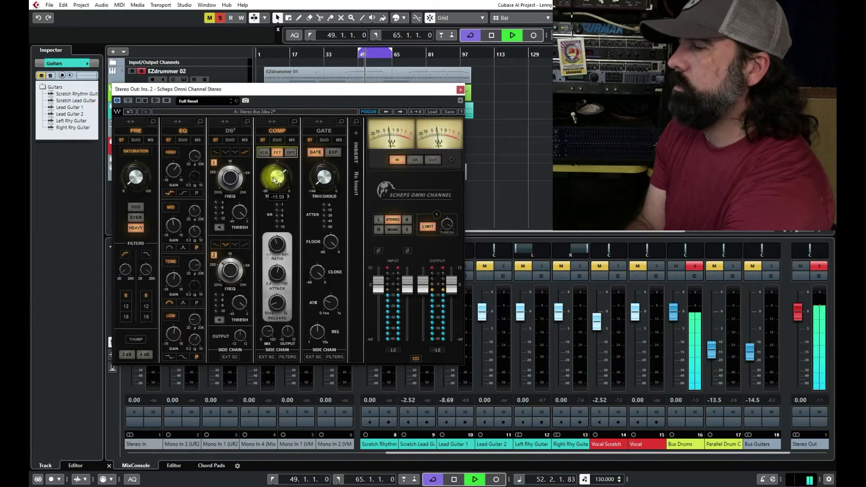
pyautogui.press('space')
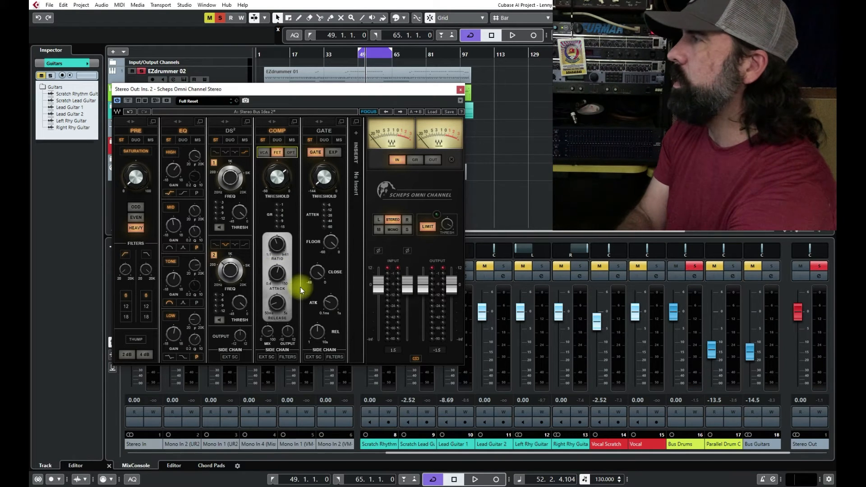
# Step: Unsolo the Bus Drums channel and set the Stereo Out Scheps Omni Channel compressor type to VCA from the loop's start
pyautogui.click(461, 90)
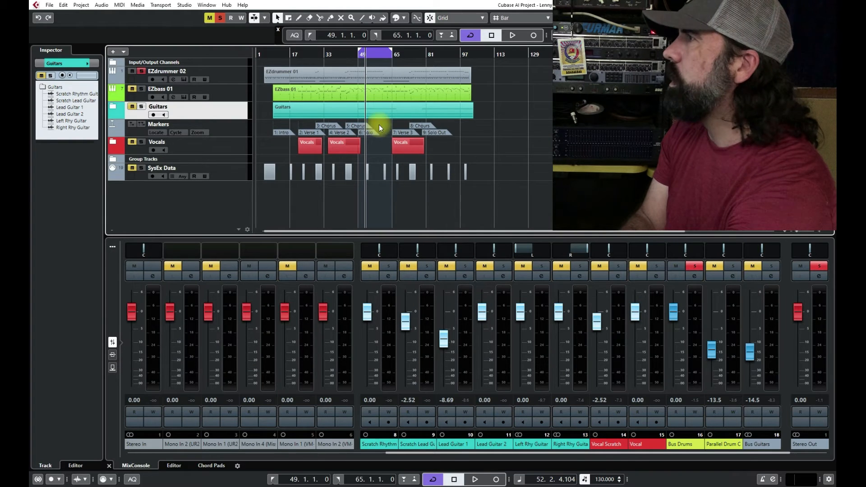
pyautogui.click(694, 268)
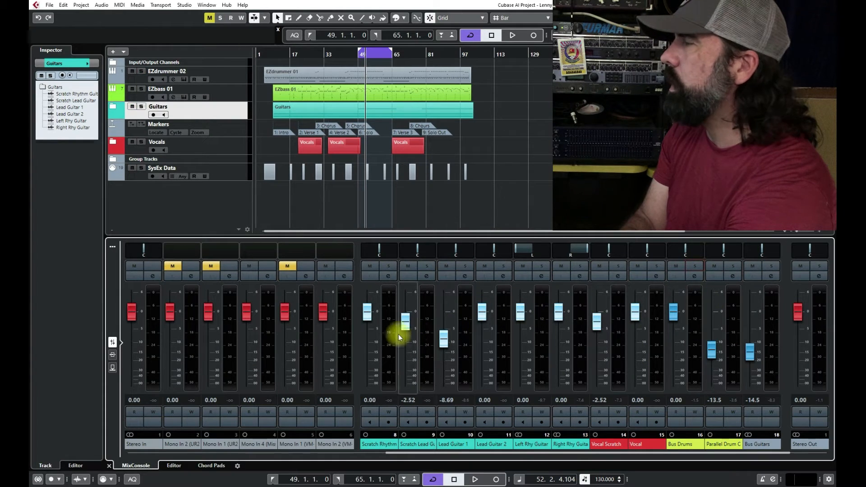
pyautogui.click(113, 355)
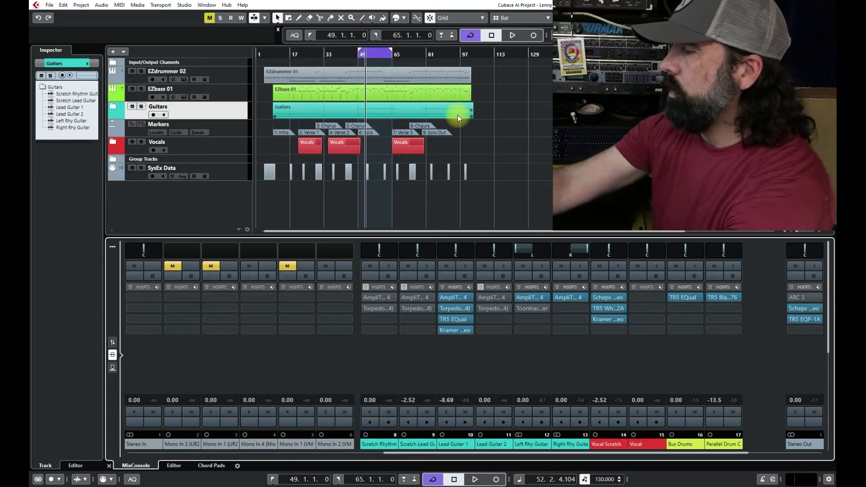
pyautogui.press('KP_1')
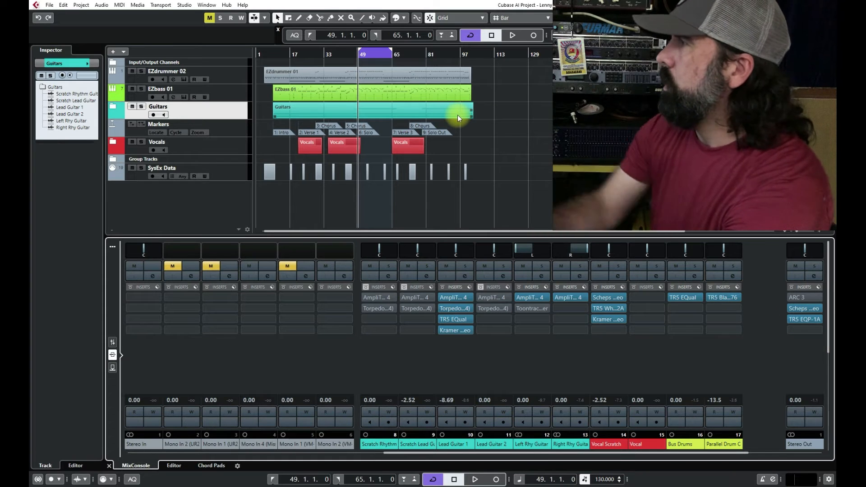
pyautogui.click(814, 310)
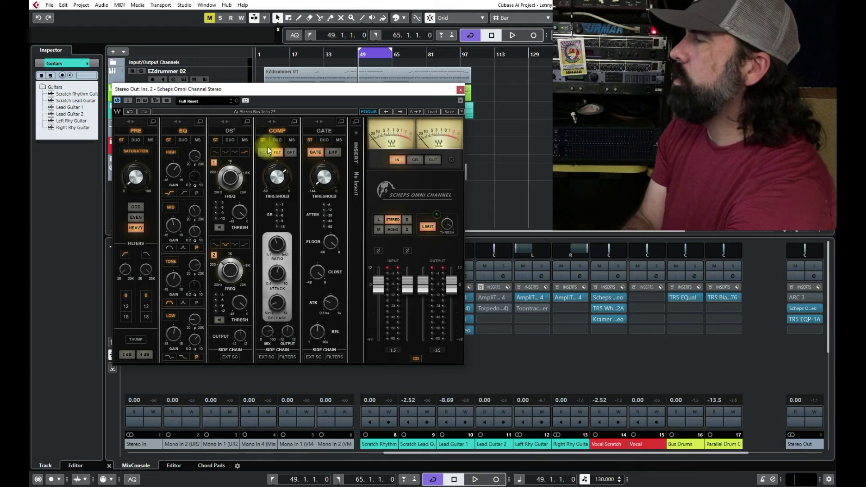
pyautogui.click(264, 152)
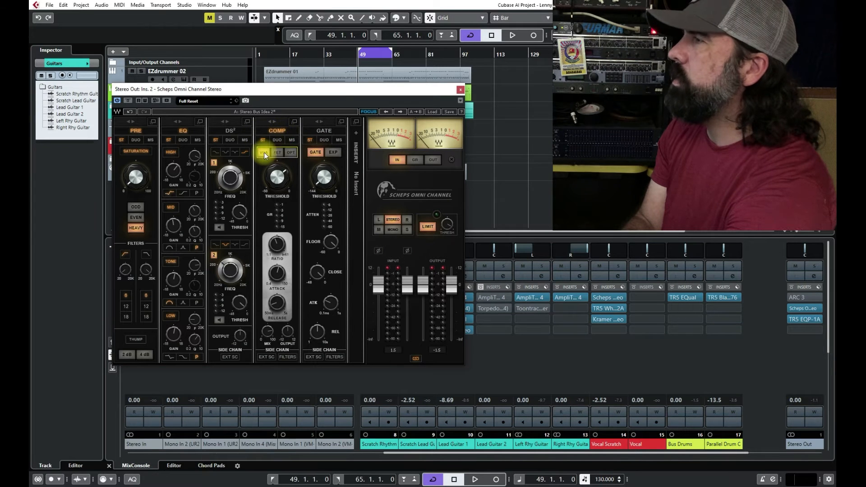
# Step: Set the Stereo Out Scheps Omni Channel compressor type to FET, audition the full mix in the loop and close the plug-in window
pyautogui.click(276, 153)
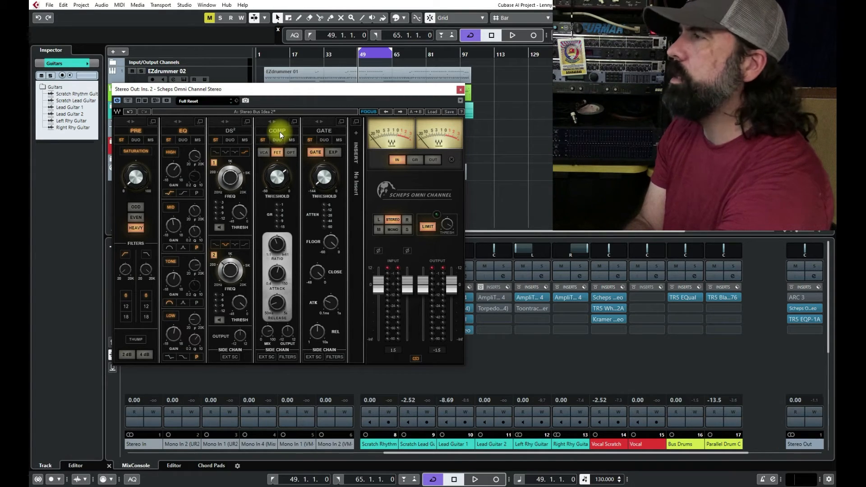
pyautogui.press('space')
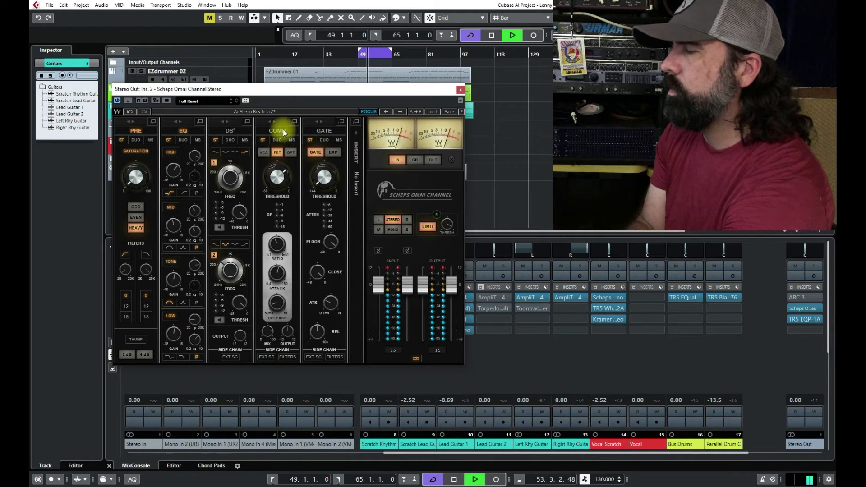
pyautogui.press('space')
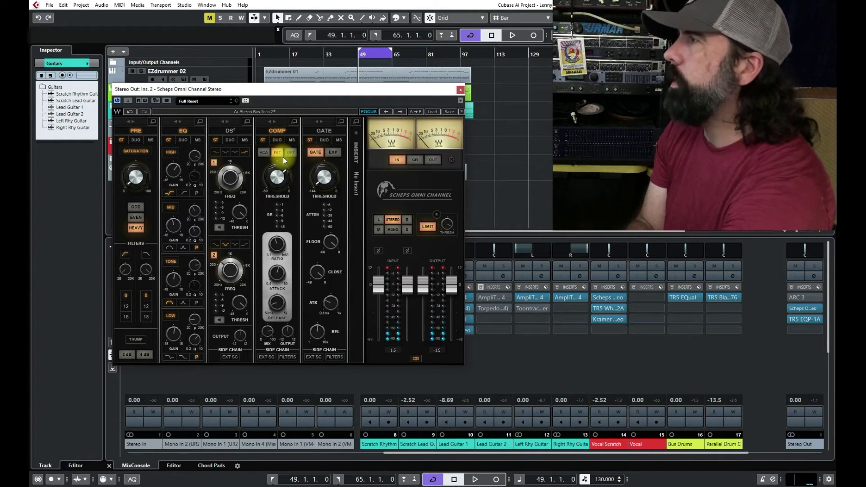
pyautogui.press('space')
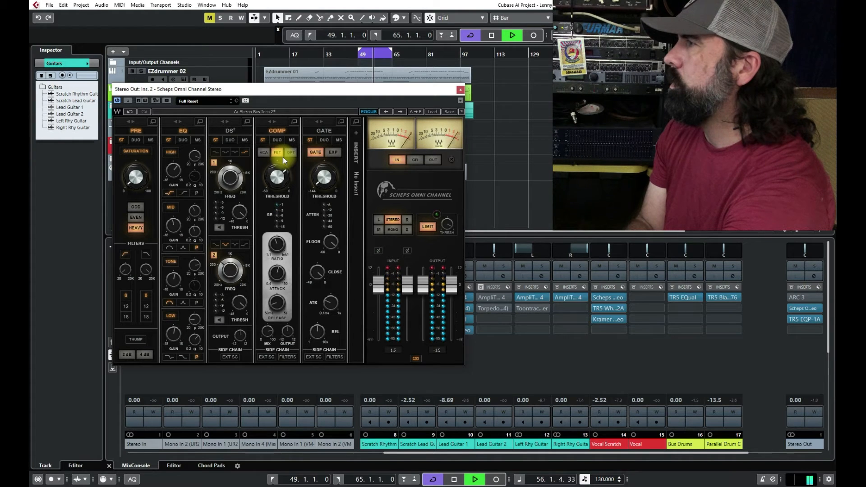
pyautogui.press('space')
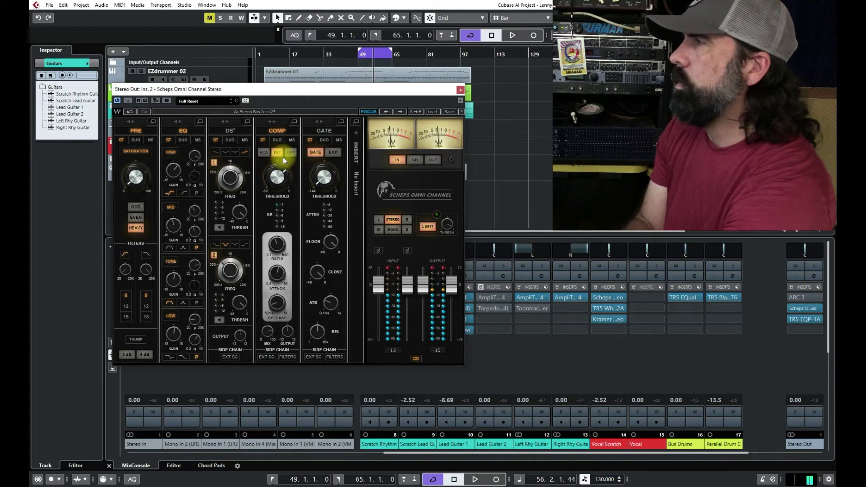
pyautogui.click(459, 92)
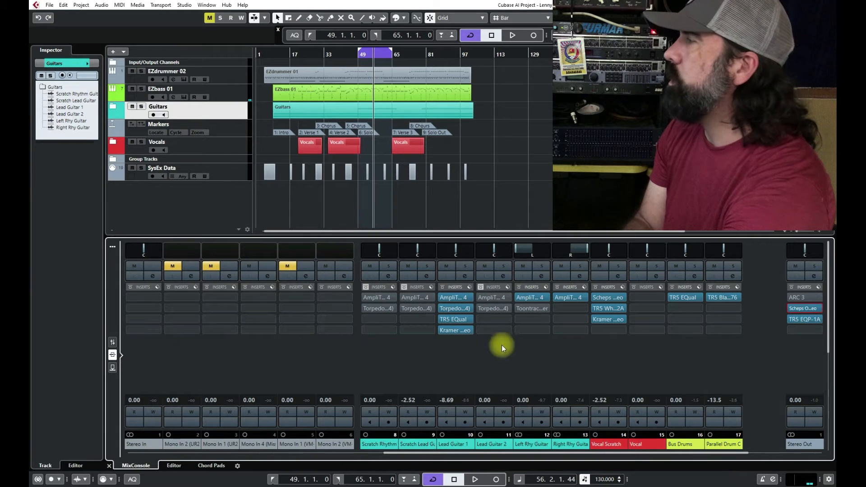
# Step: Reopen Scheps Omni Channel on the Stereo Out to check the compressor's attack value, then close it and show the mixer's channel faders
pyautogui.click(811, 305)
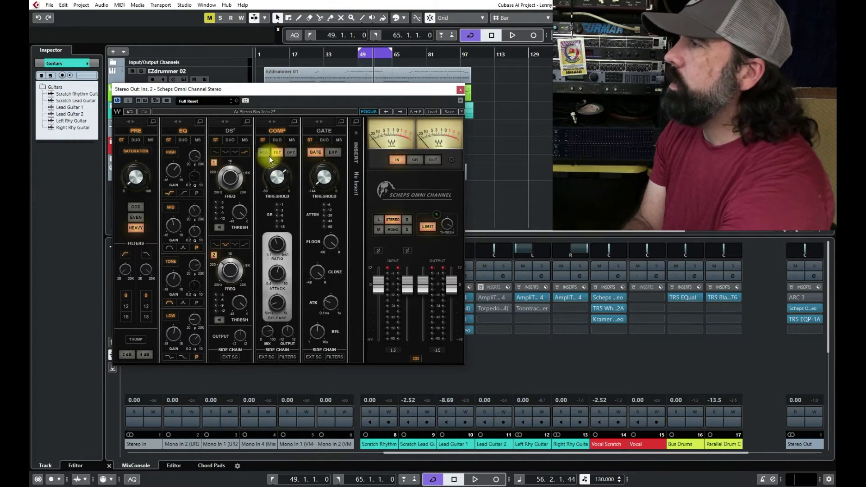
pyautogui.moveTo(274, 166)
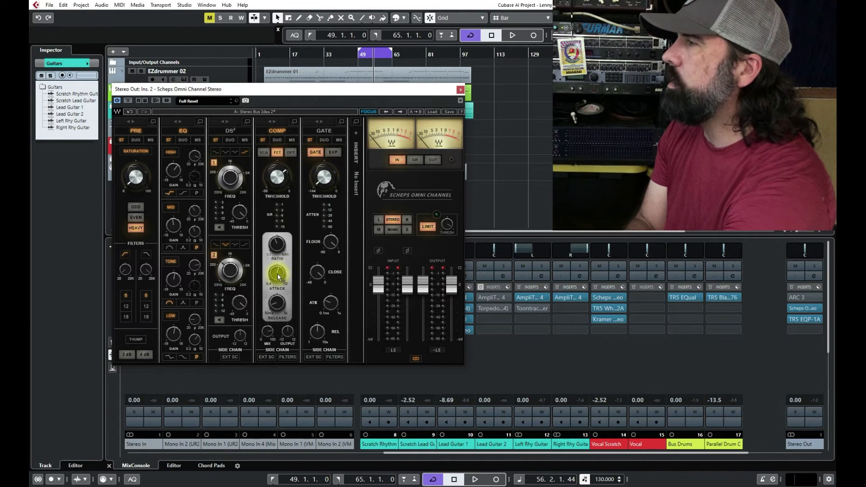
pyautogui.moveTo(279, 272)
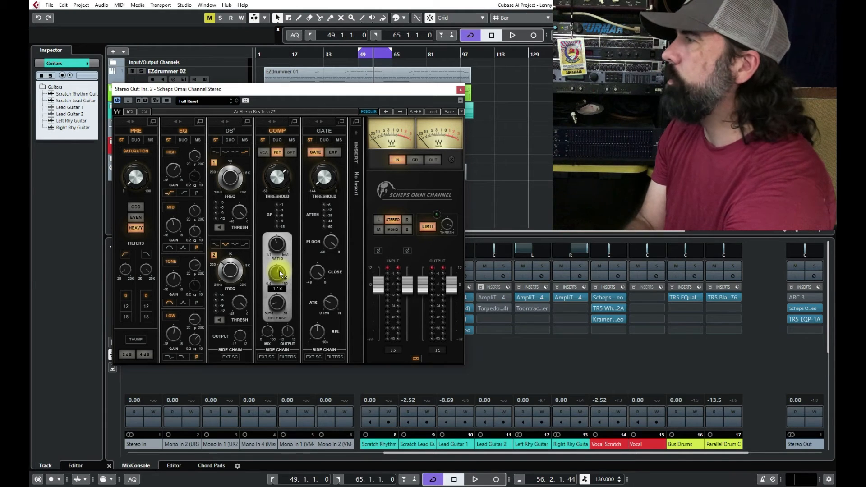
pyautogui.click(460, 90)
pyautogui.click(115, 342)
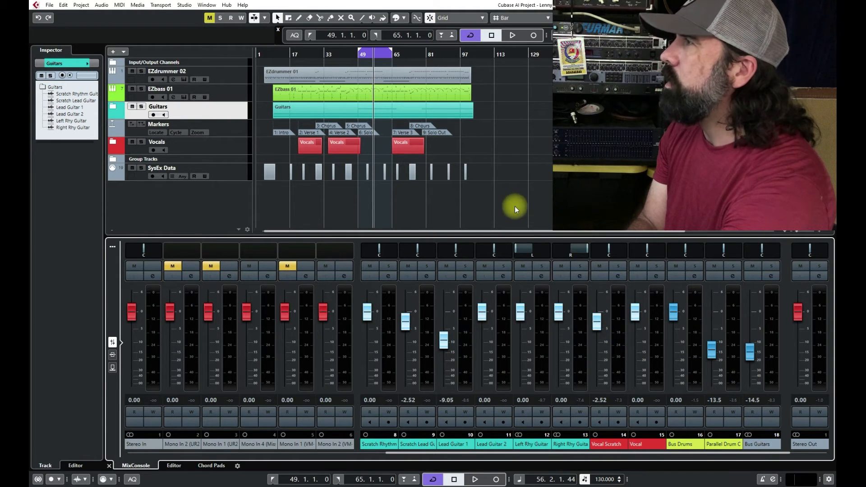
# Step: During playback from the loop's start, try Bus Guitars at -15.6 dB, return it to -14.5 dB and lower Lead Guitar 1 to -10.6 dB
pyautogui.press('space')
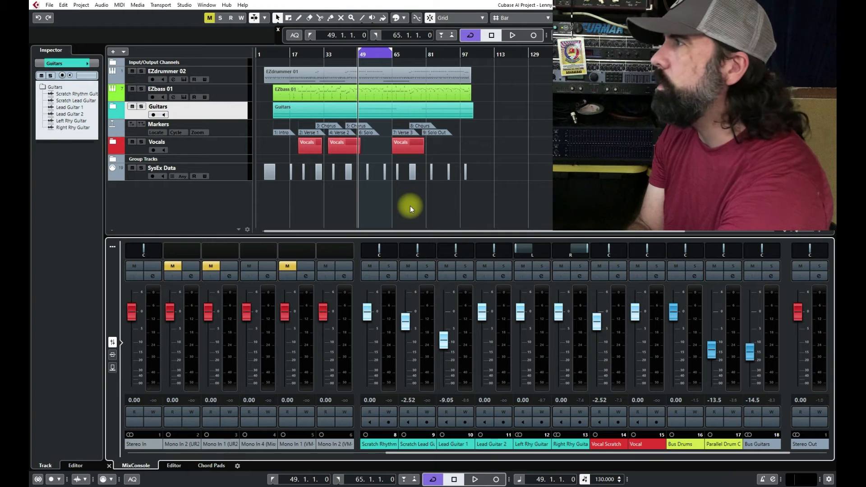
pyautogui.press('space')
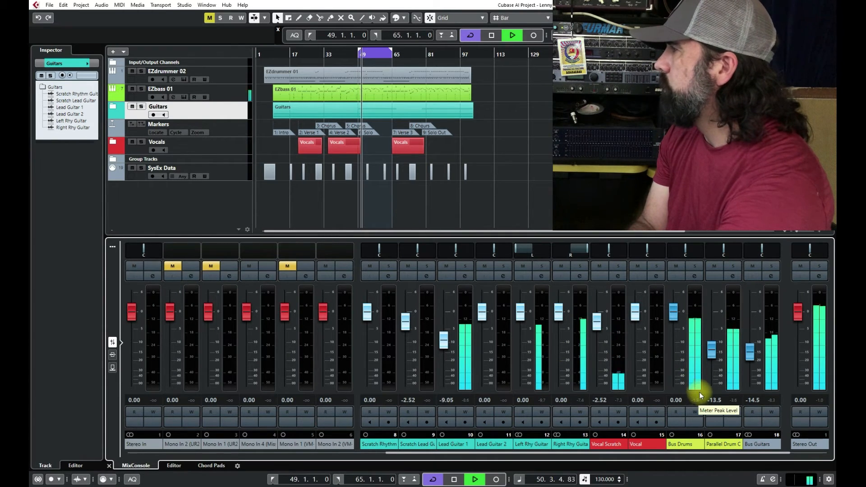
pyautogui.moveTo(754, 352); pyautogui.dragTo(754, 357)
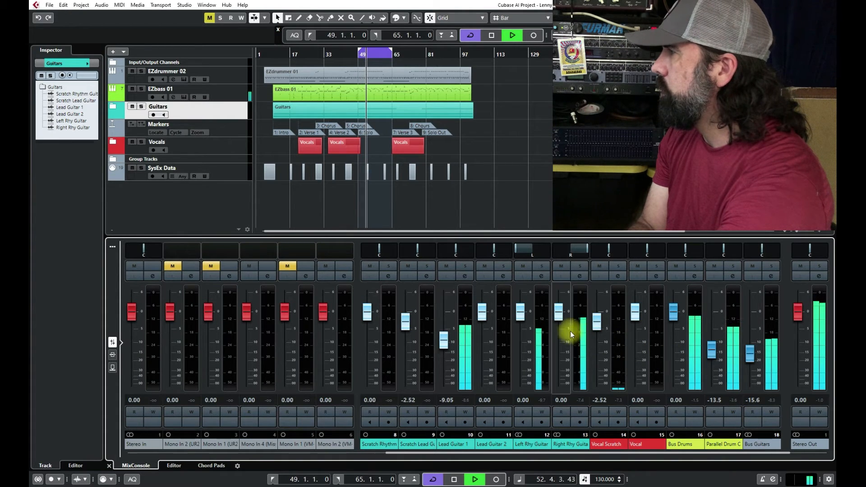
pyautogui.moveTo(745, 359); pyautogui.dragTo(745, 352)
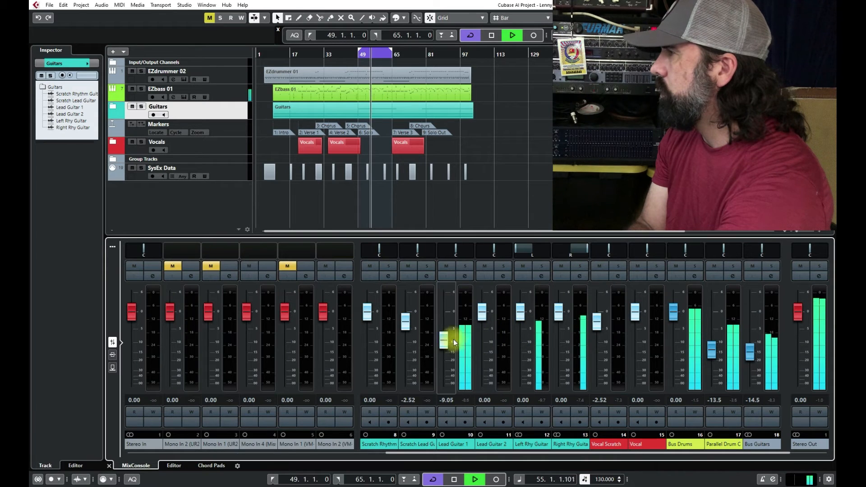
pyautogui.scroll(-1, 446, 340)
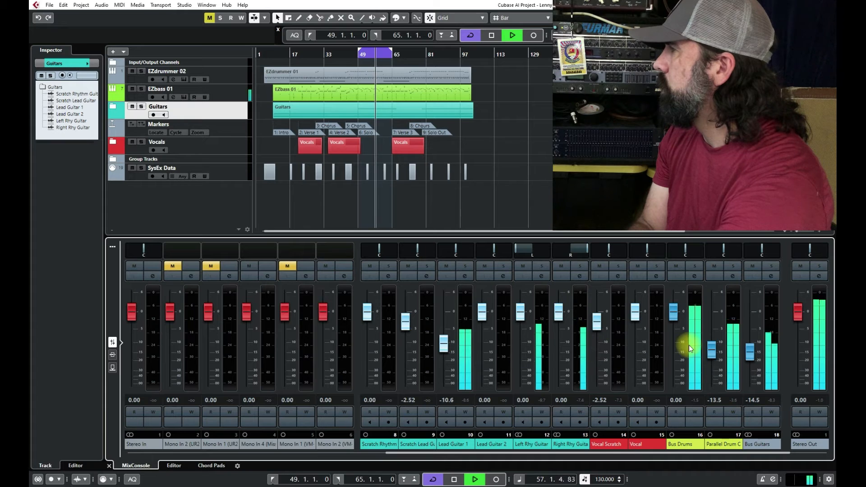
# Step: Lower the Bus Drums level to -1.75 dB and the parallel drum channel to -14.5 dB while the loop plays
pyautogui.scroll(-1, 673, 316)
pyautogui.scroll(-1, 673, 317)
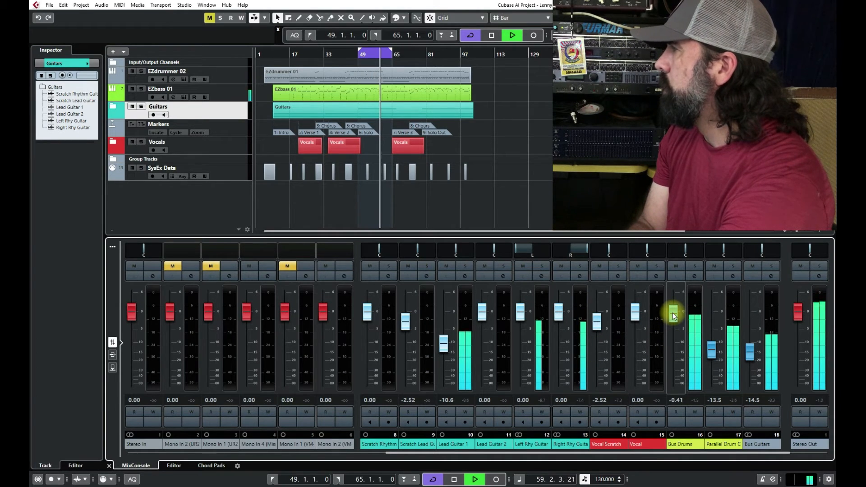
pyautogui.scroll(-1, 674, 317)
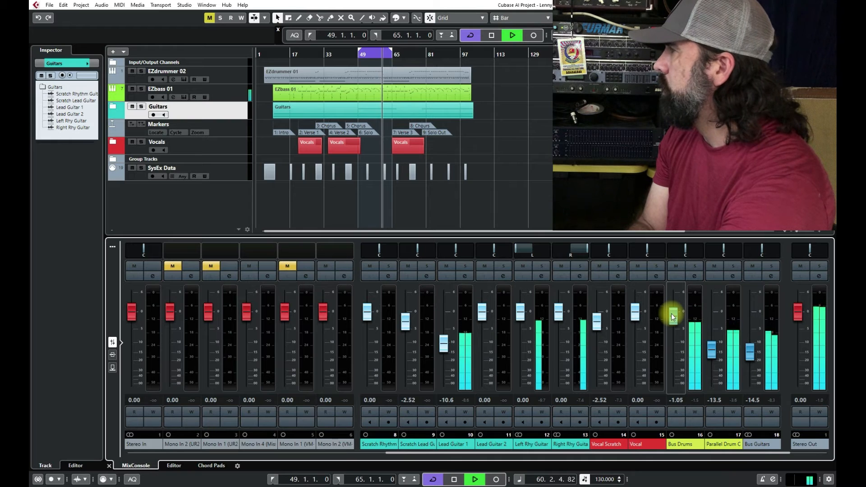
pyautogui.scroll(-2, 673, 317)
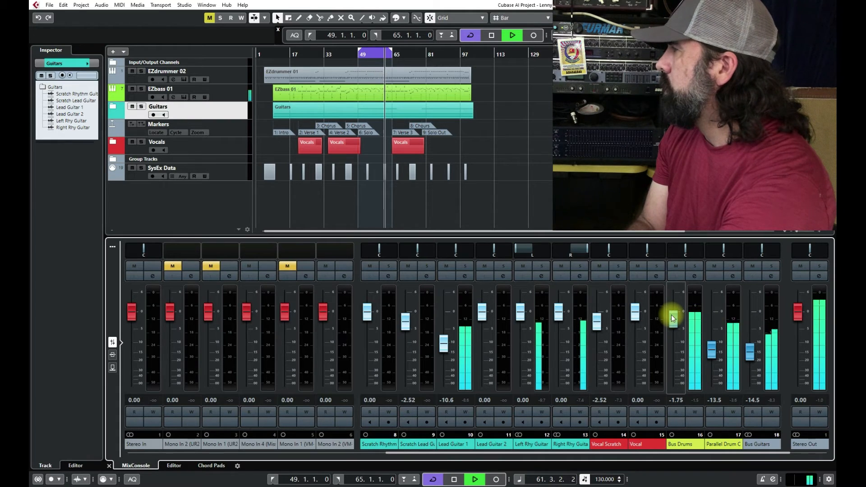
pyautogui.scroll(-2, 716, 348)
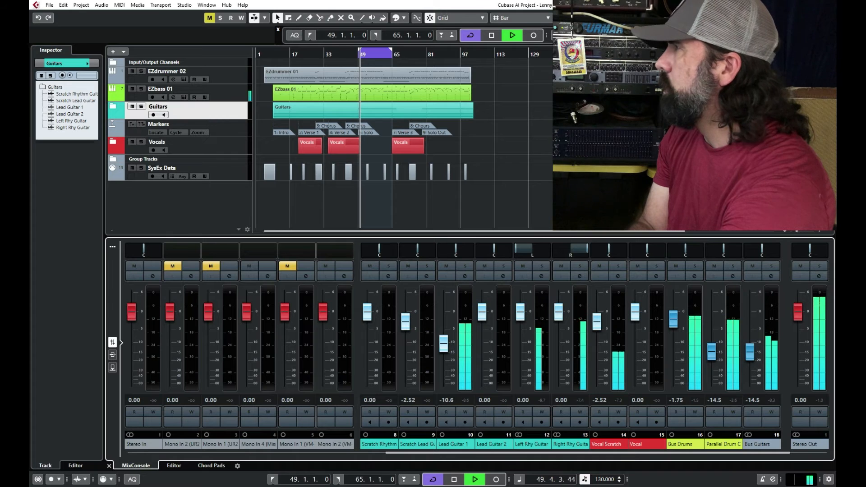
# Step: Turn off looped playback, stop the transport and move the project cursor to the song's start at bar 5
pyautogui.click(476, 35)
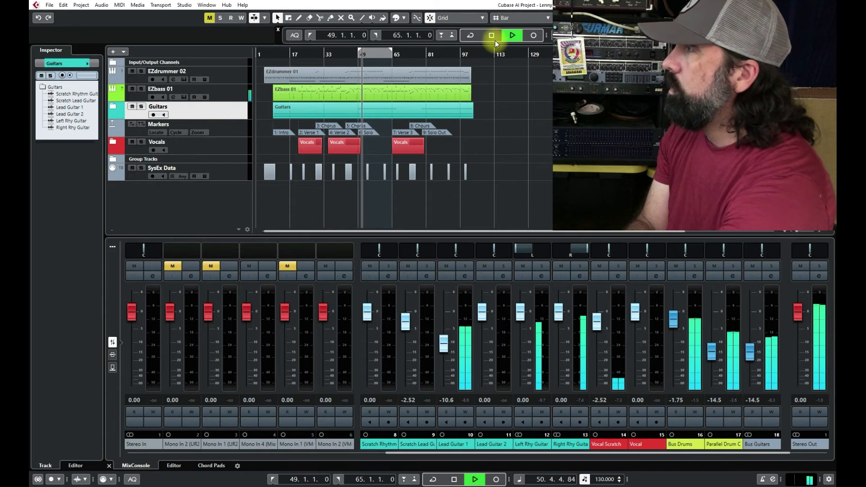
pyautogui.click(493, 36)
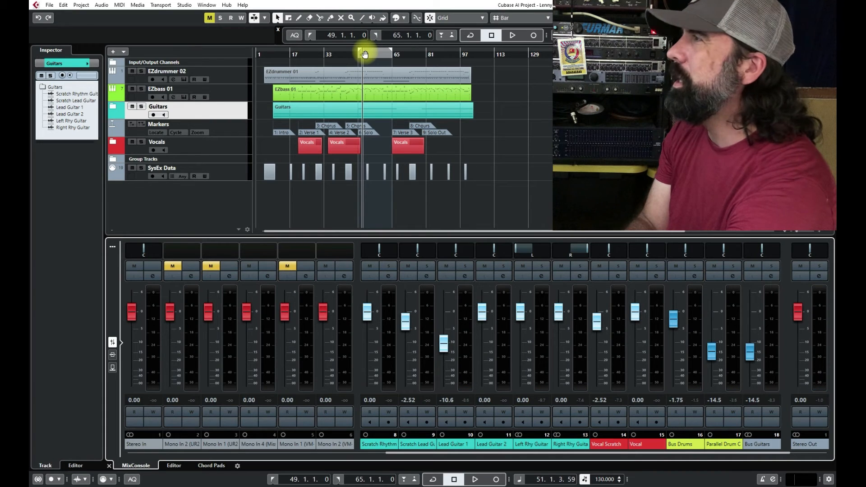
pyautogui.moveTo(359, 52); pyautogui.dragTo(269, 89)
pyautogui.press('KP_1')
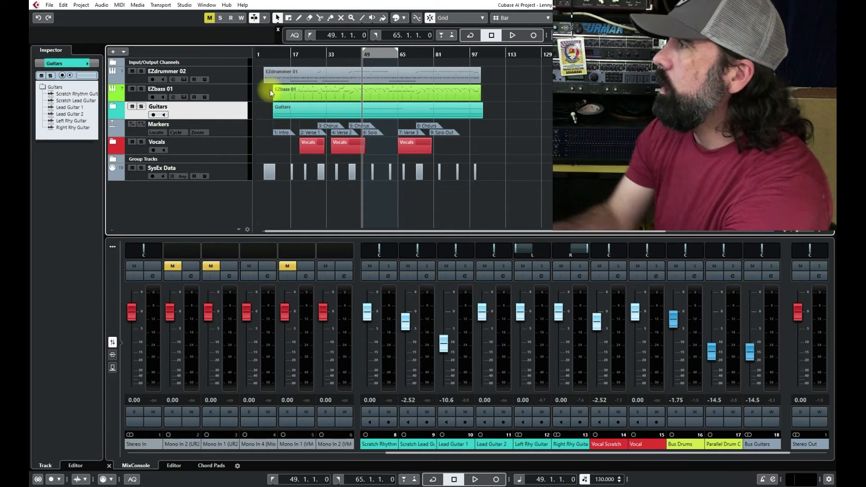
pyautogui.click(266, 52)
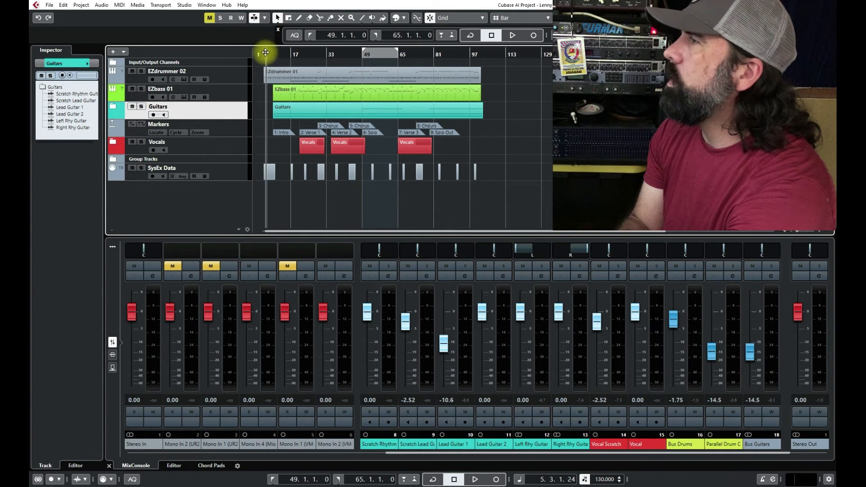
pyautogui.moveTo(266, 52); pyautogui.dragTo(265, 54)
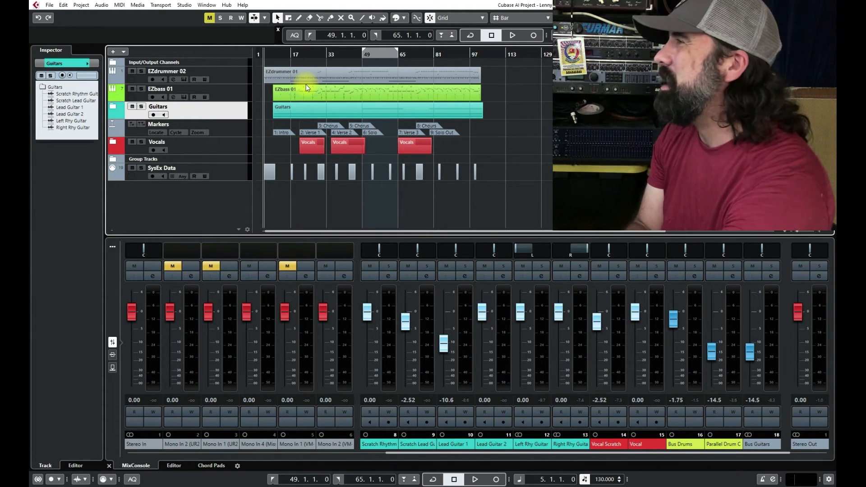
# Step: Play the song from bar 5, raise Bus Drums to 0.00 dB, try Bus Guitars at -15.1 dB and restore it to -14.5 dB
pyautogui.press('space')
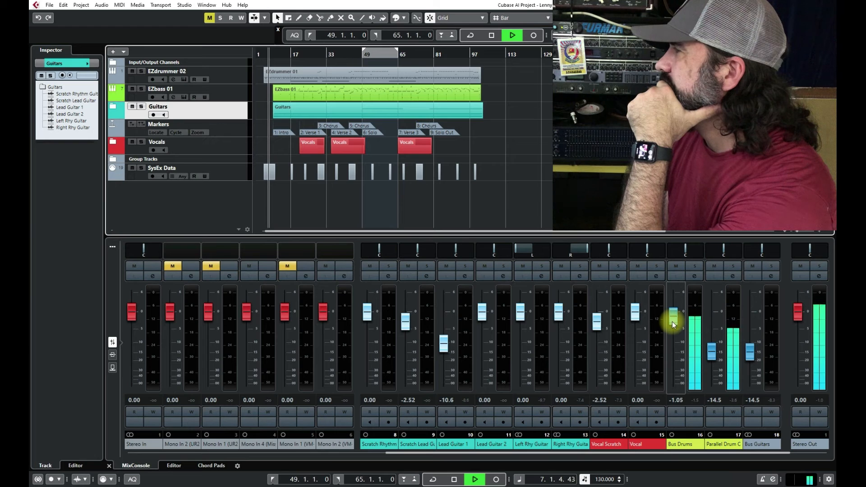
pyautogui.moveTo(674, 328); pyautogui.dragTo(676, 318)
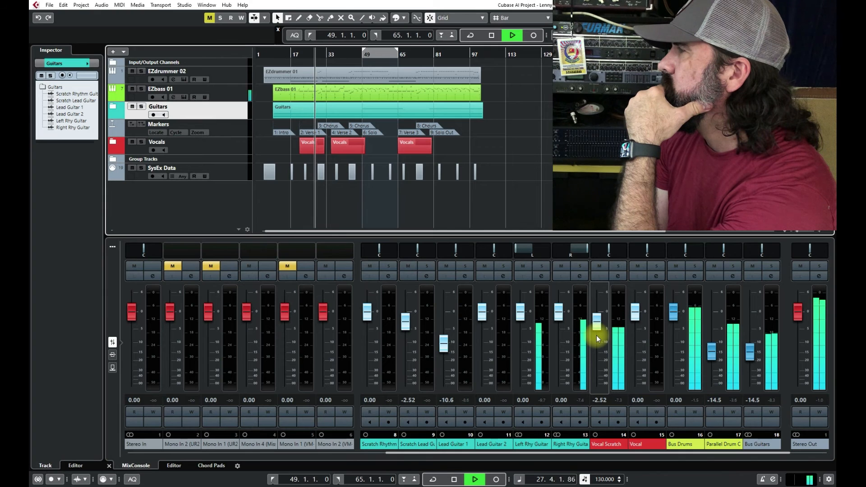
pyautogui.moveTo(750, 352); pyautogui.dragTo(750, 356)
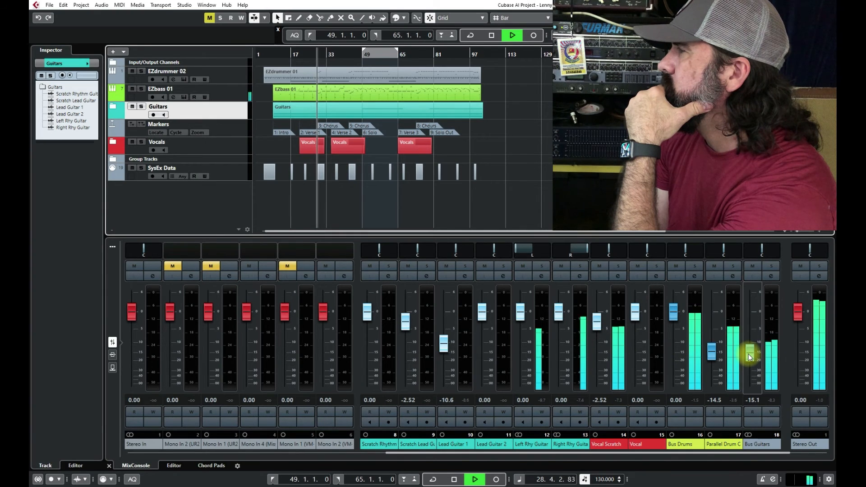
pyautogui.scroll(1, 749, 357)
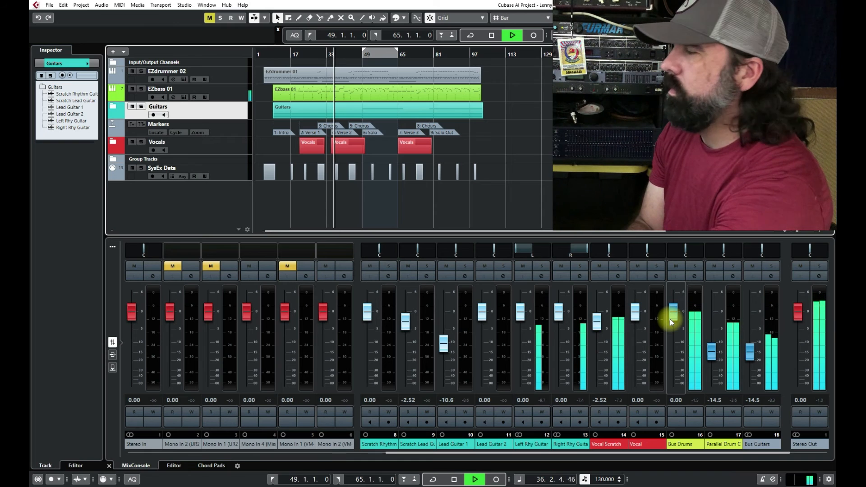
pyautogui.press('space')
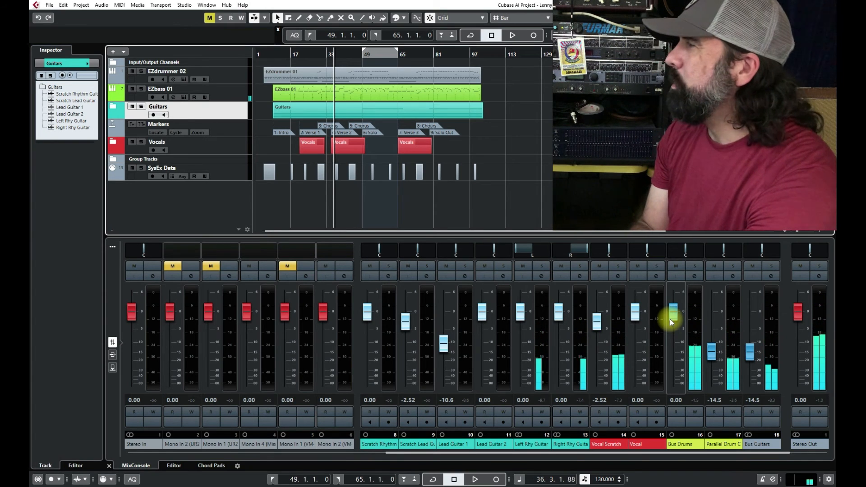